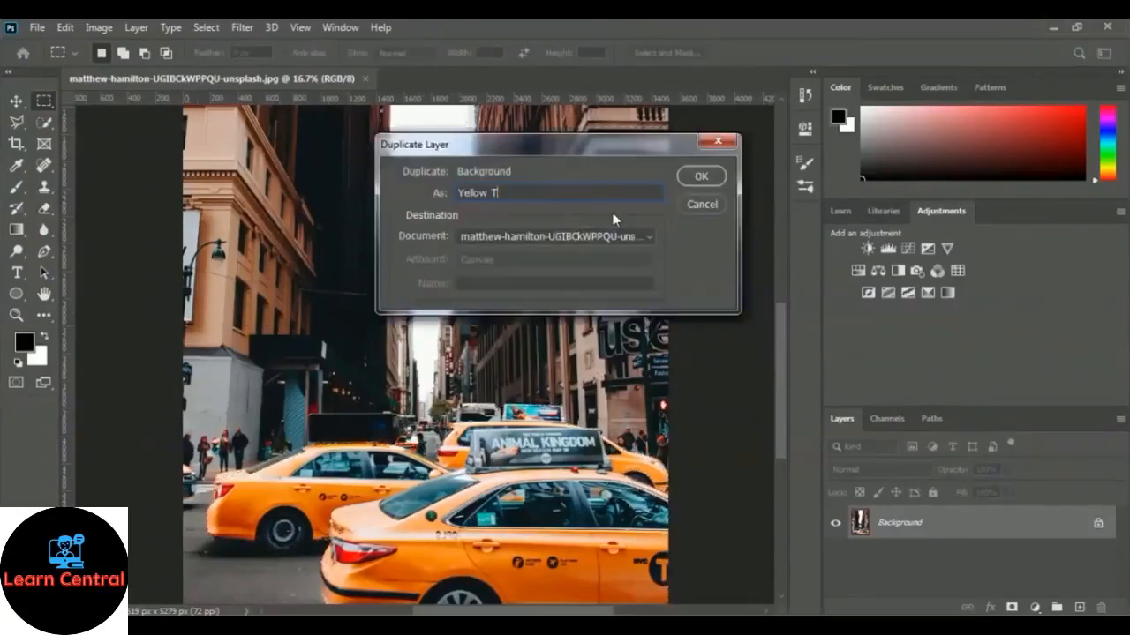
Step: Name the duplicated Background layer Yellow Taxi and select the front taxi with the Quick Selection tool
key("Return")
key("w")
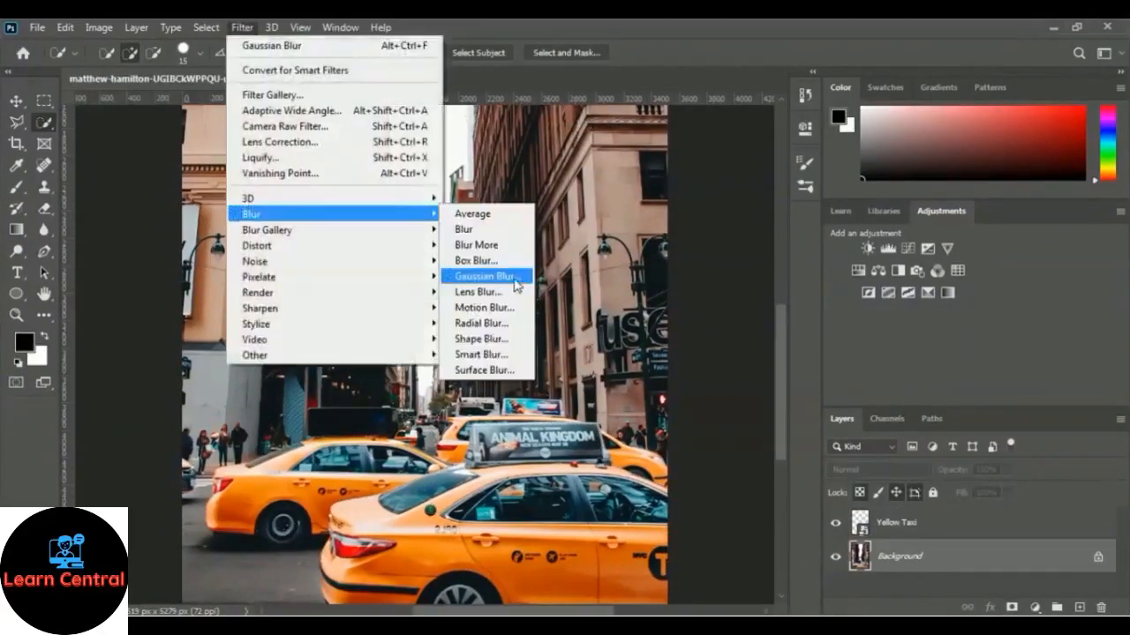
left_click(517, 283)
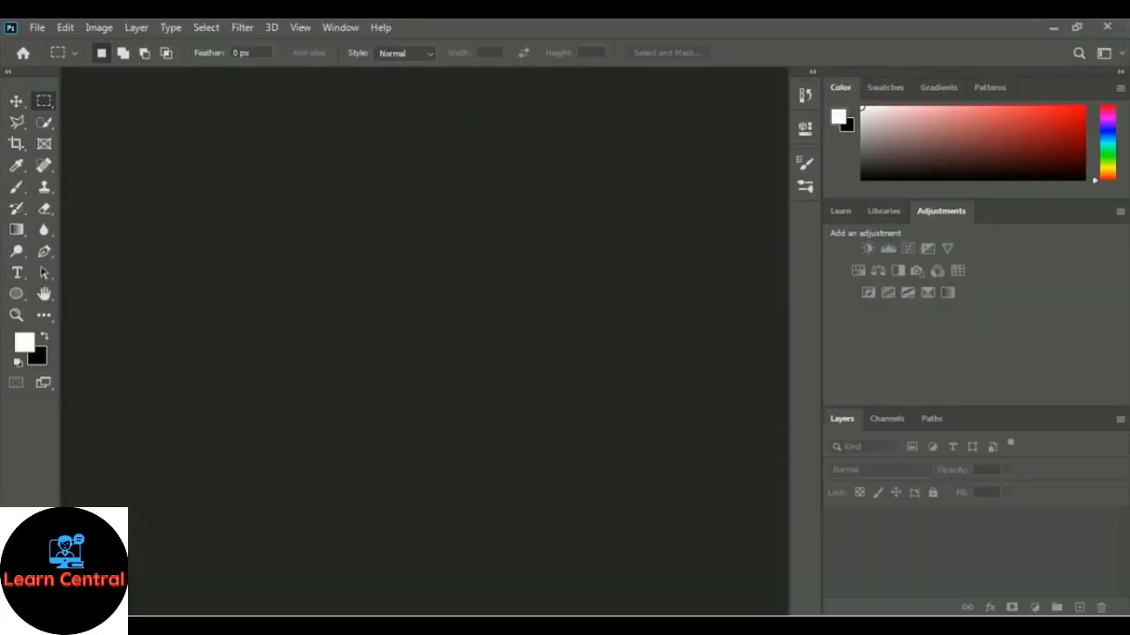
Step: Open the YvWJOXHNJ94-unsplash photo of the blonde woman from the 02 Selection and Masking folder
left_click(38, 29)
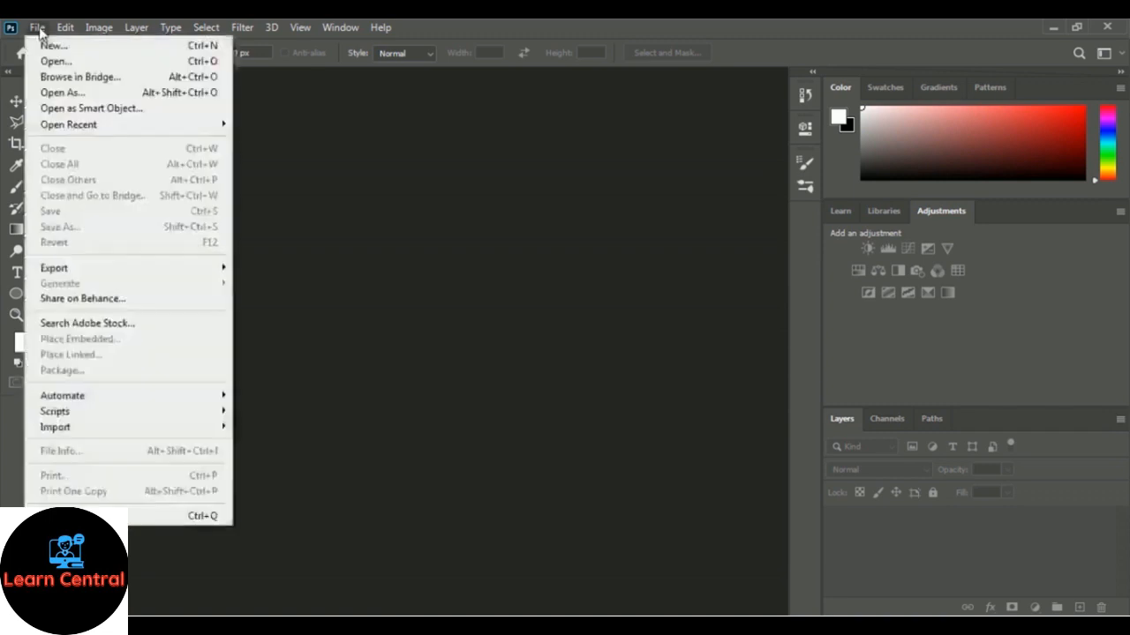
left_click(128, 58)
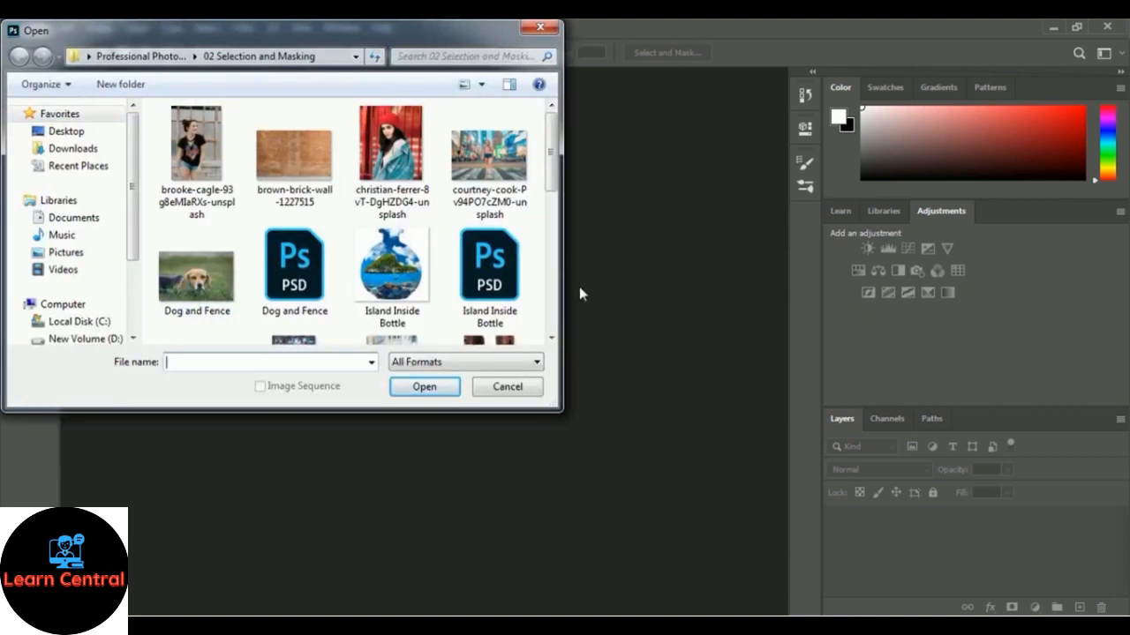
left_click_drag(556, 178, 570, 246)
left_click(196, 237)
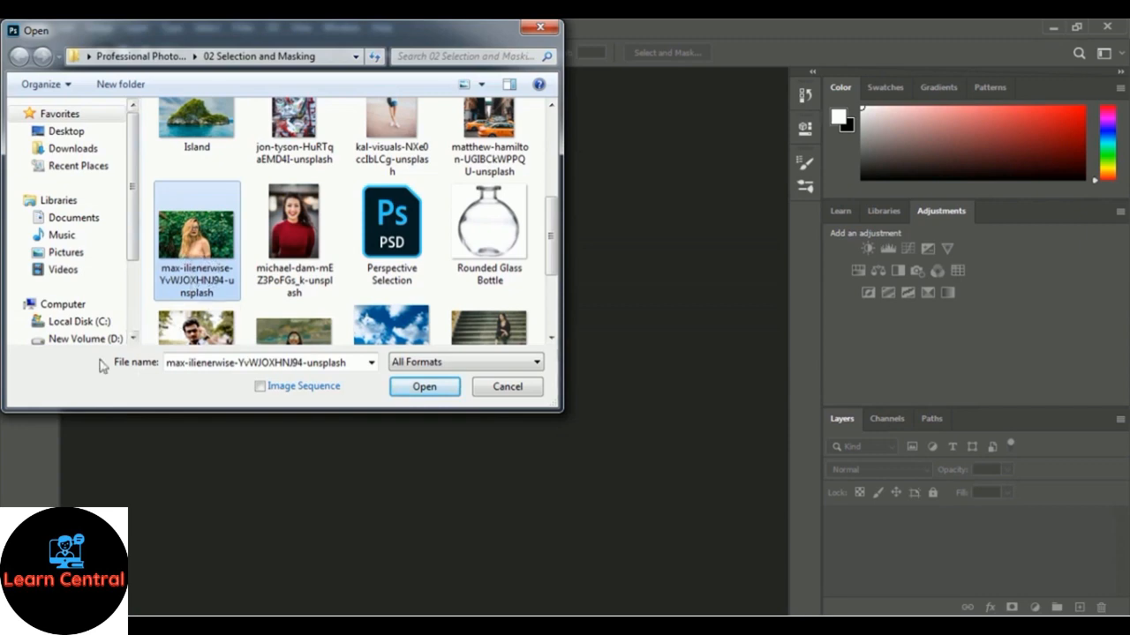
left_click(450, 390)
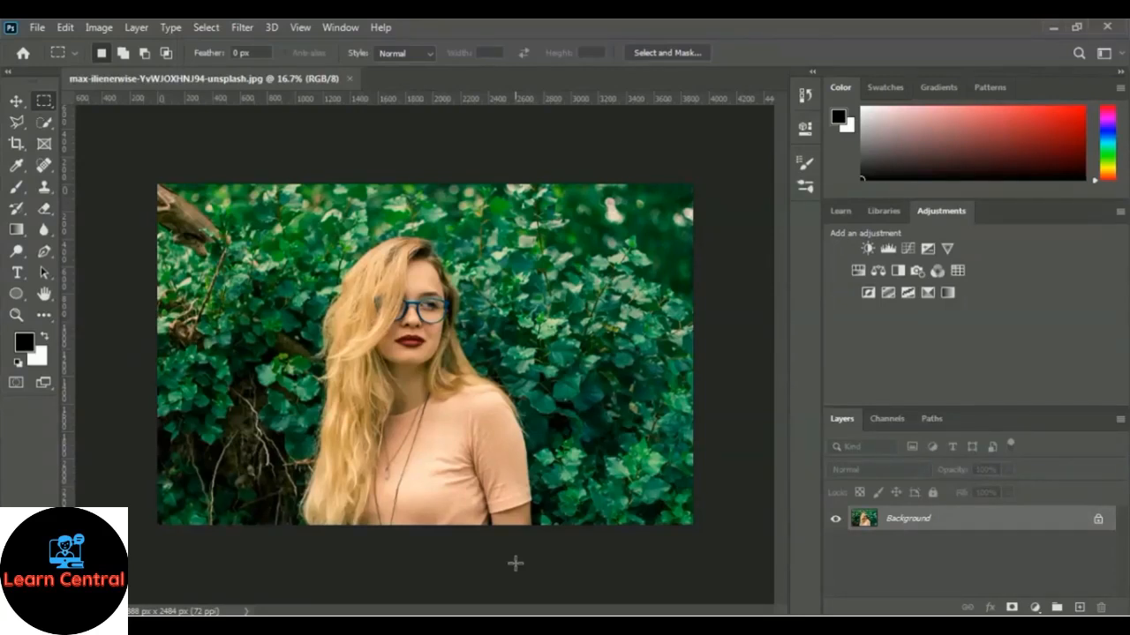
Step: Duplicate the Background layer and name the copy Subject
right_click(911, 523)
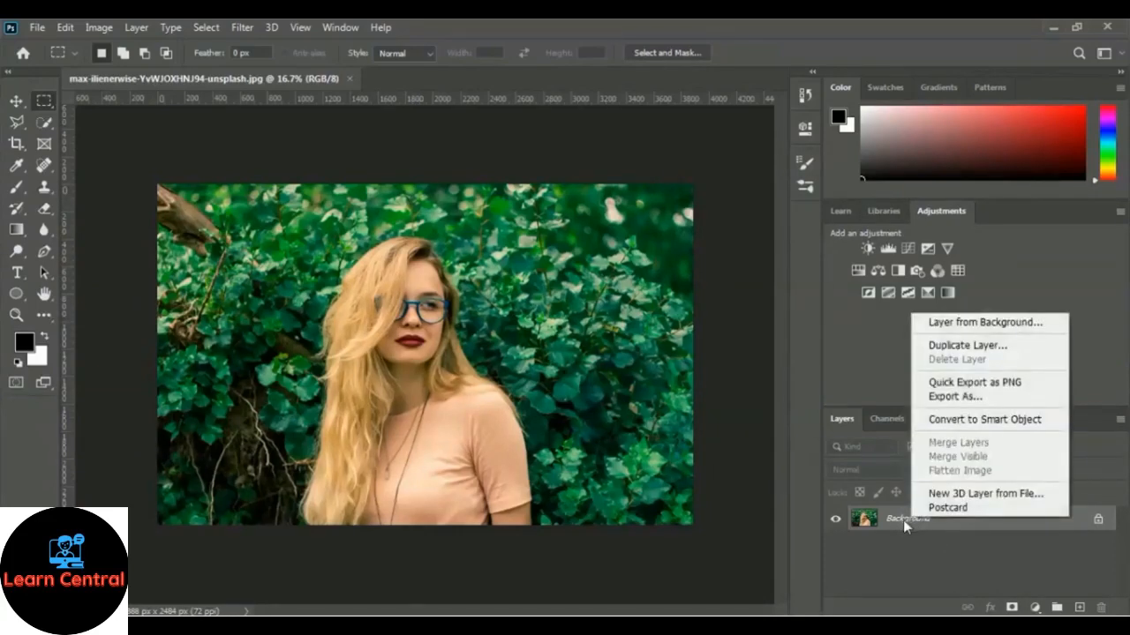
left_click(1017, 348)
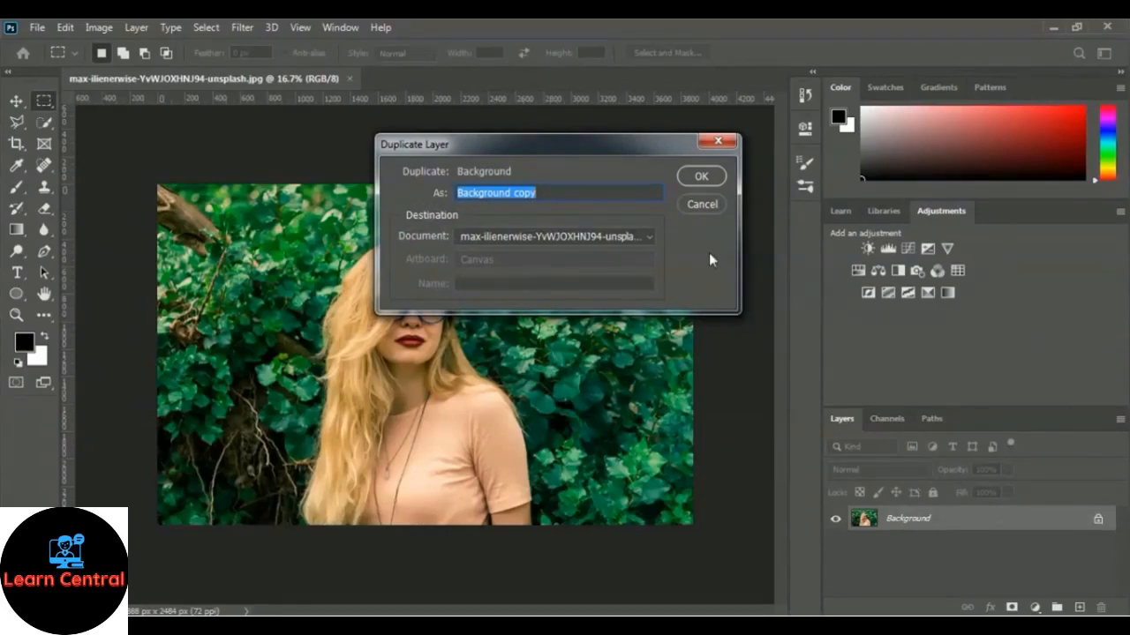
type("Subject")
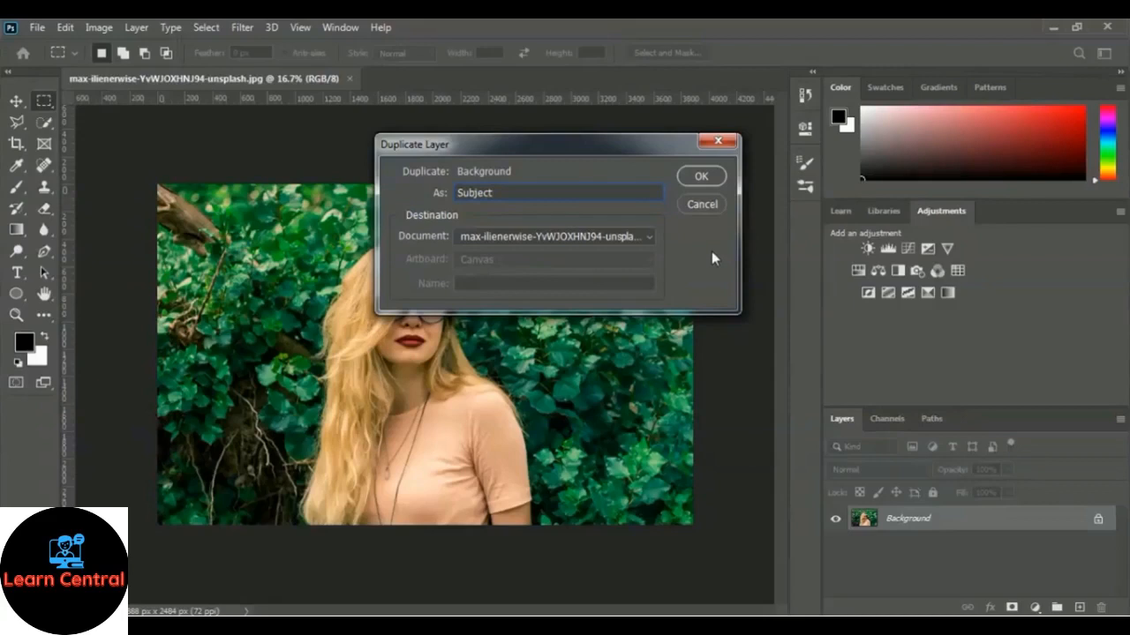
left_click(719, 175)
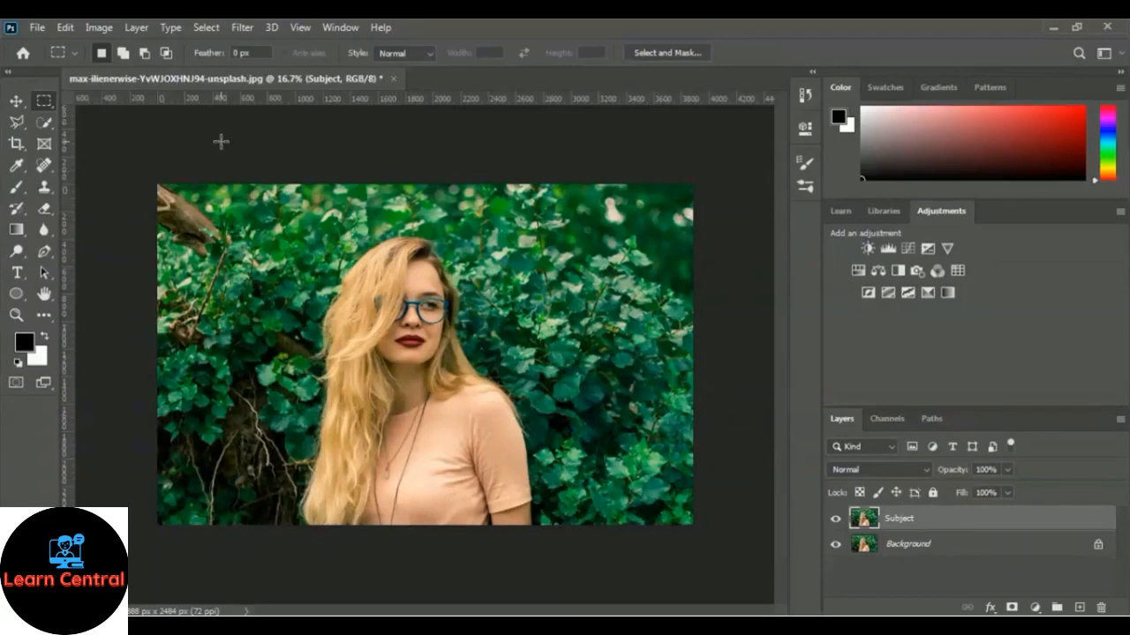
Step: Select the woman automatically with Select Subject and add a layer mask from the selection to the Subject layer
left_click(208, 28)
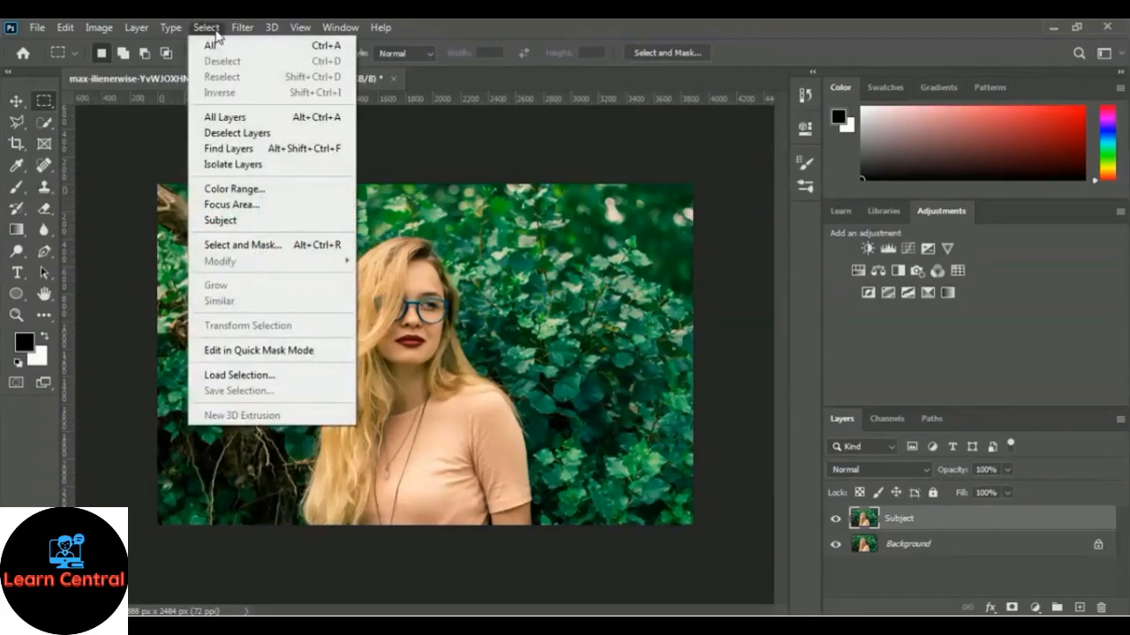
left_click(292, 228)
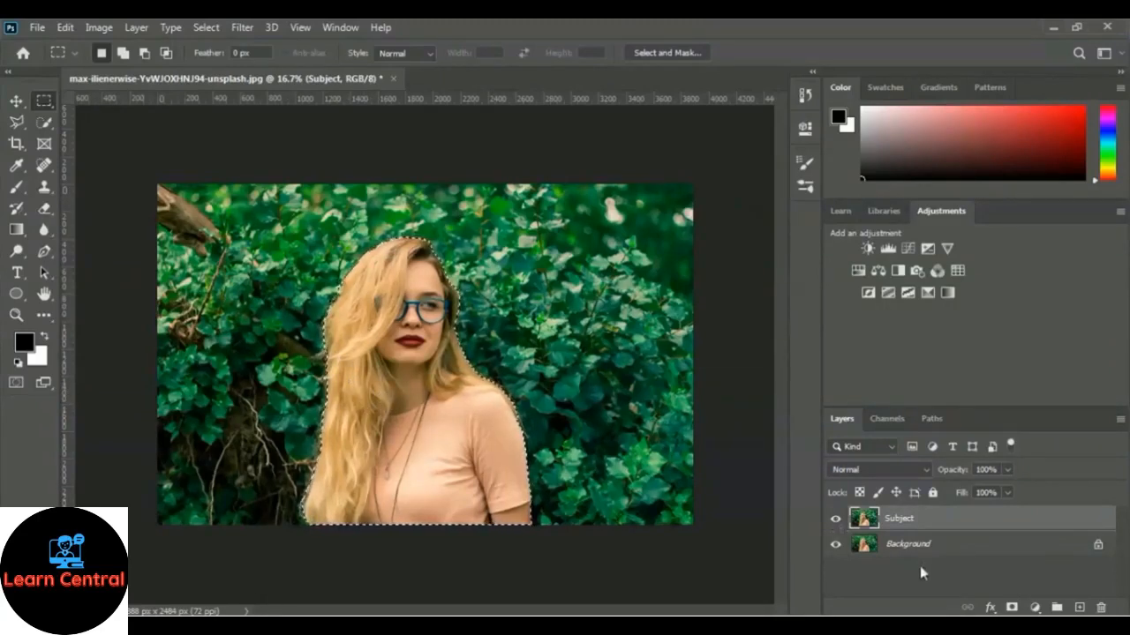
left_click(1012, 608)
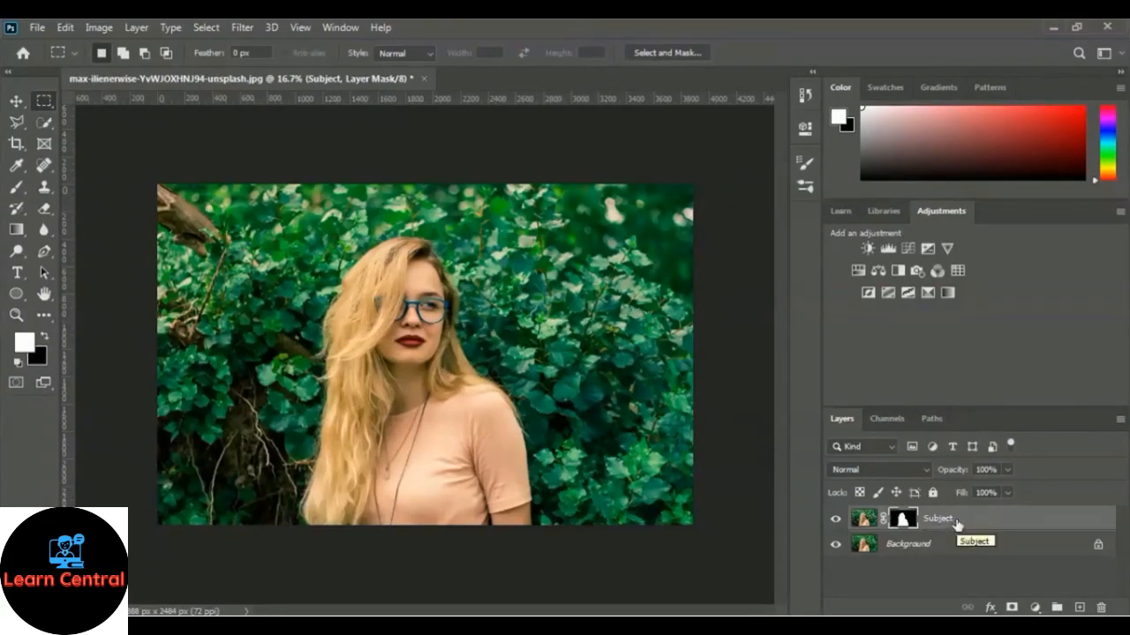
Step: Convert the masked Subject layer into a smart object for smart filters
left_click(246, 30)
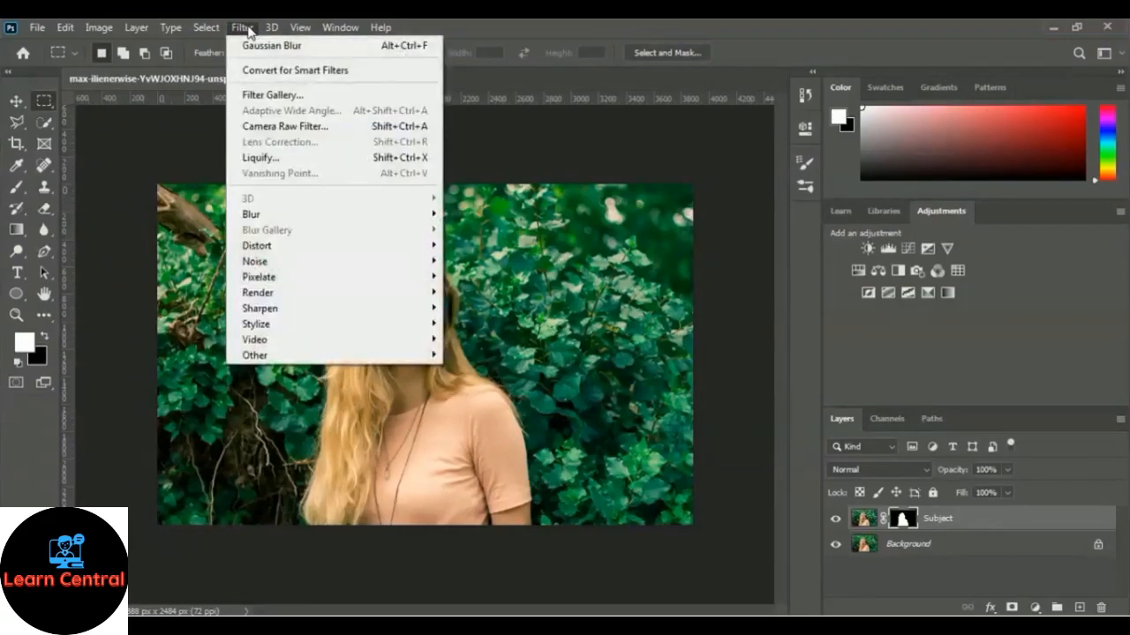
left_click(388, 72)
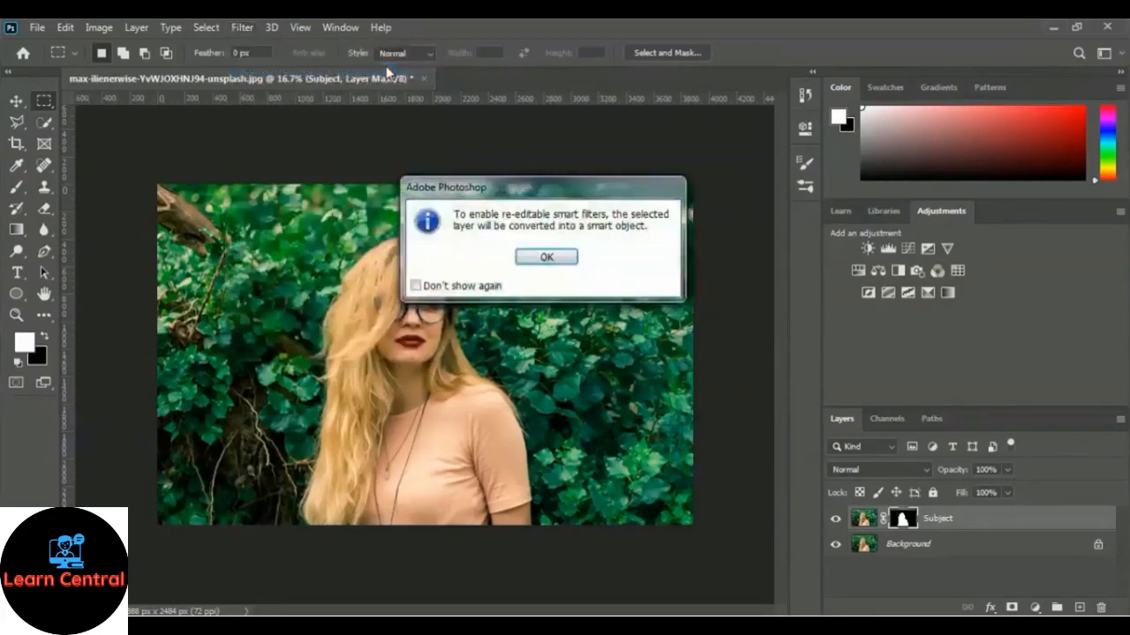
left_click(544, 257)
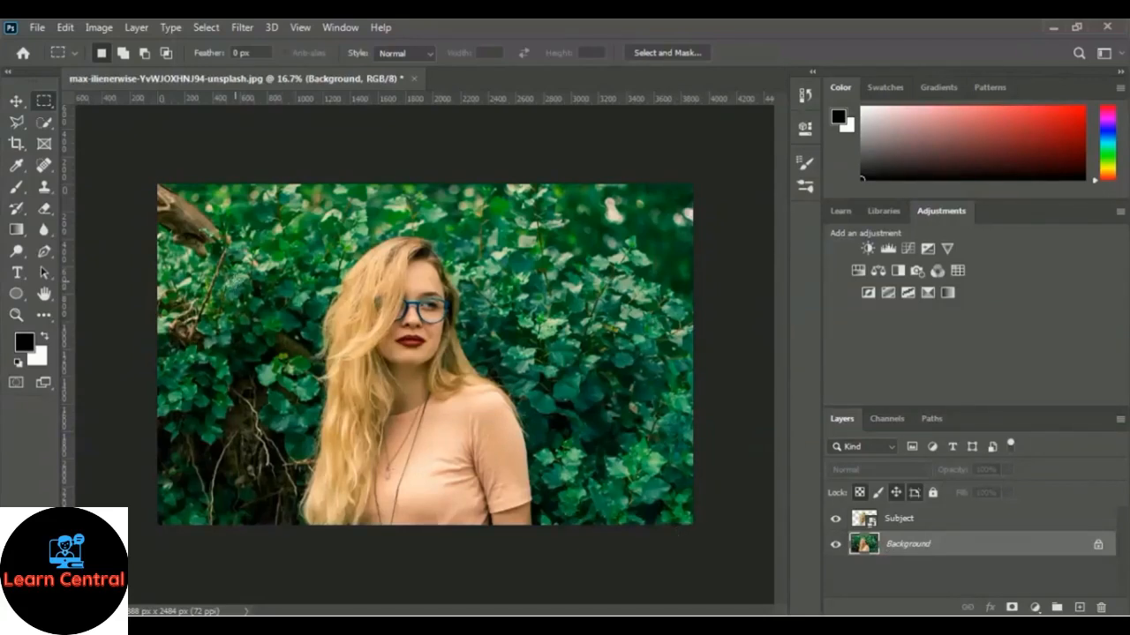
Step: Apply a Gaussian Blur with a radius of 20.8 pixels to the Background layer
left_click(241, 30)
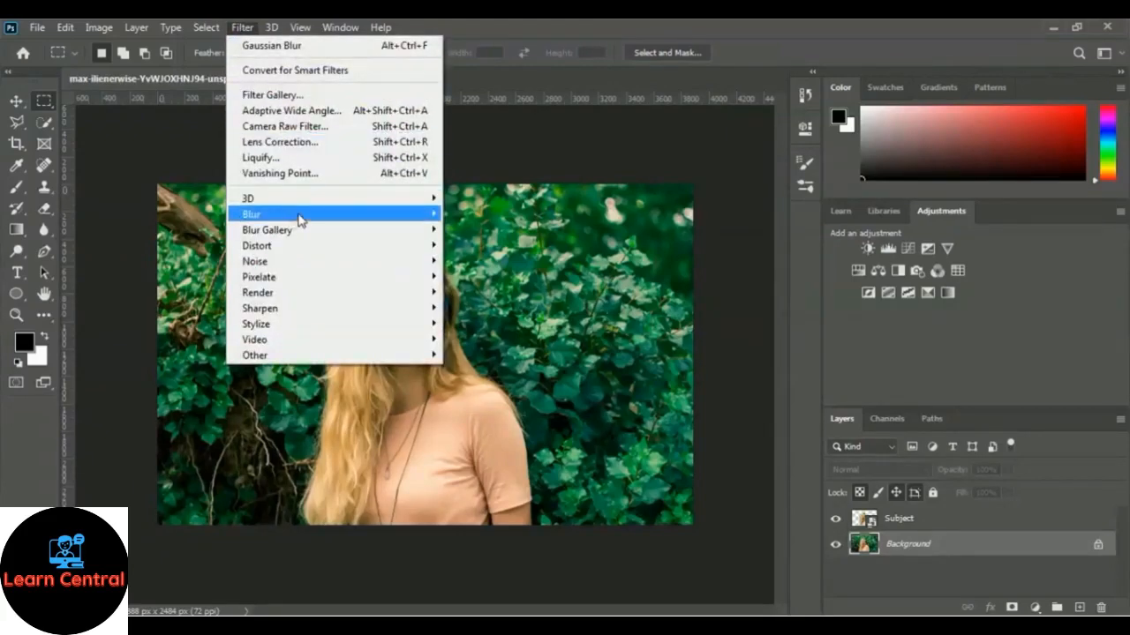
mouse_move(299, 221)
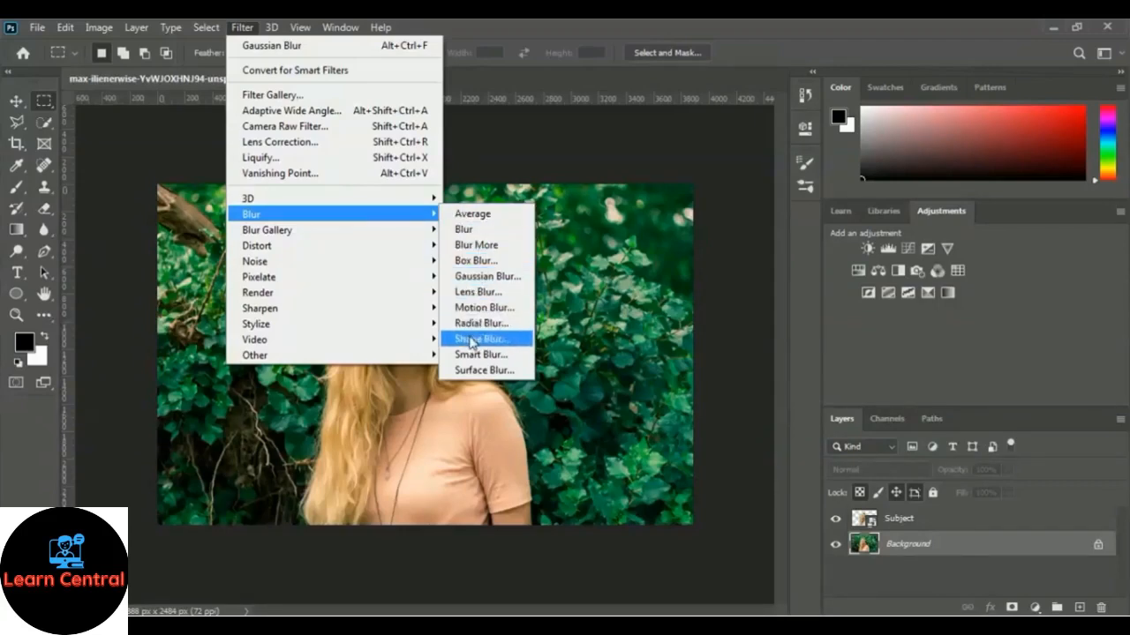
left_click(521, 277)
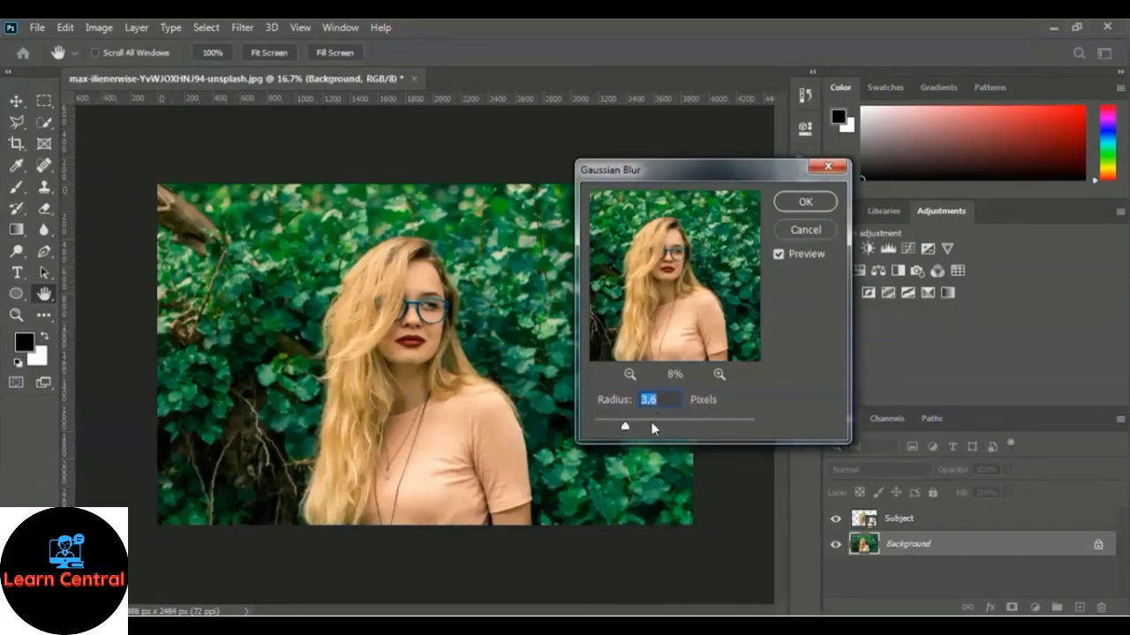
left_click(653, 422)
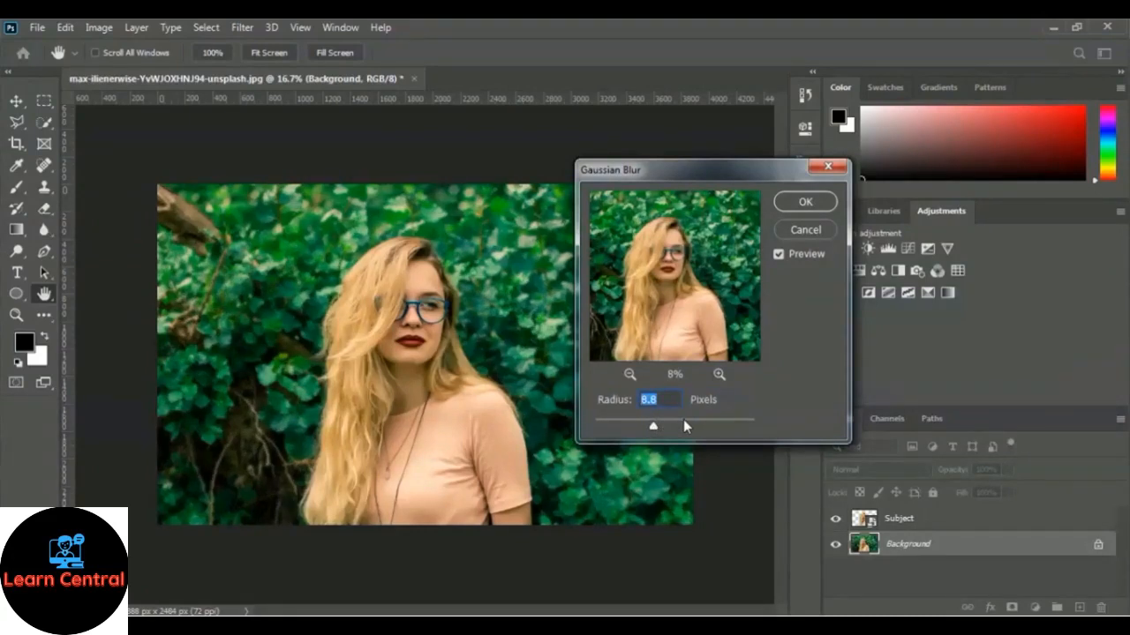
left_click(683, 420)
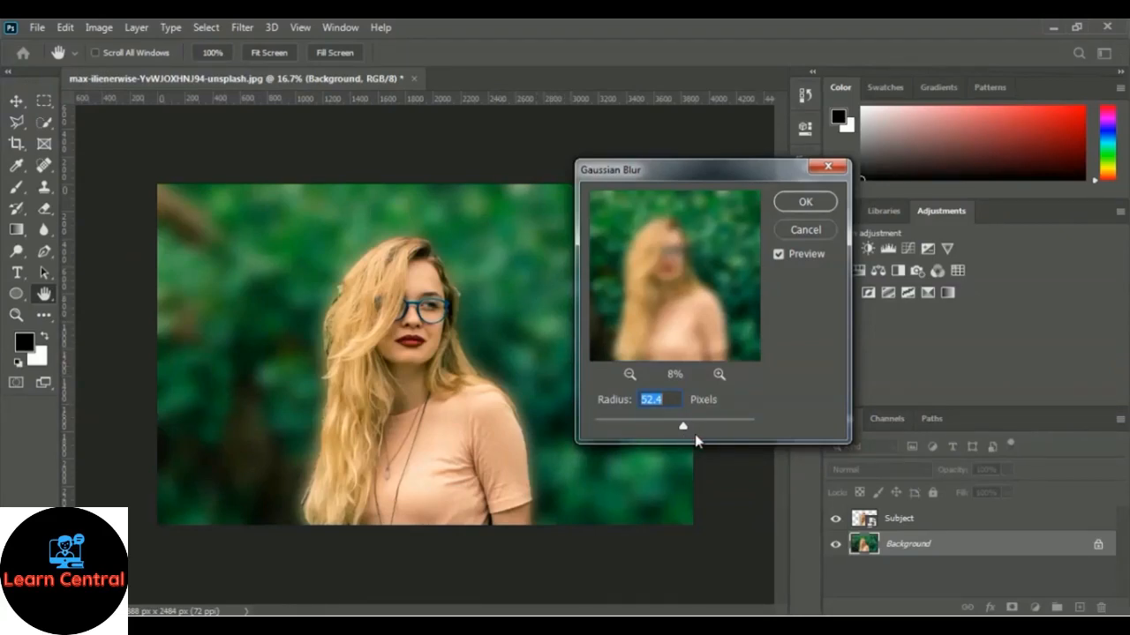
left_click(645, 421)
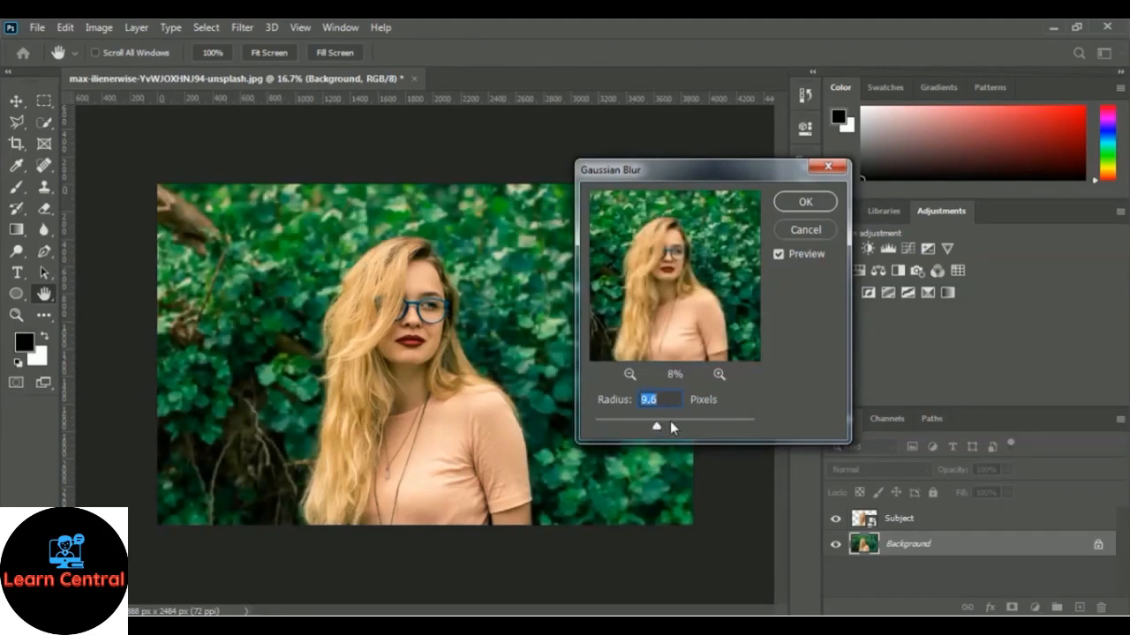
left_click_drag(670, 421, 666, 430)
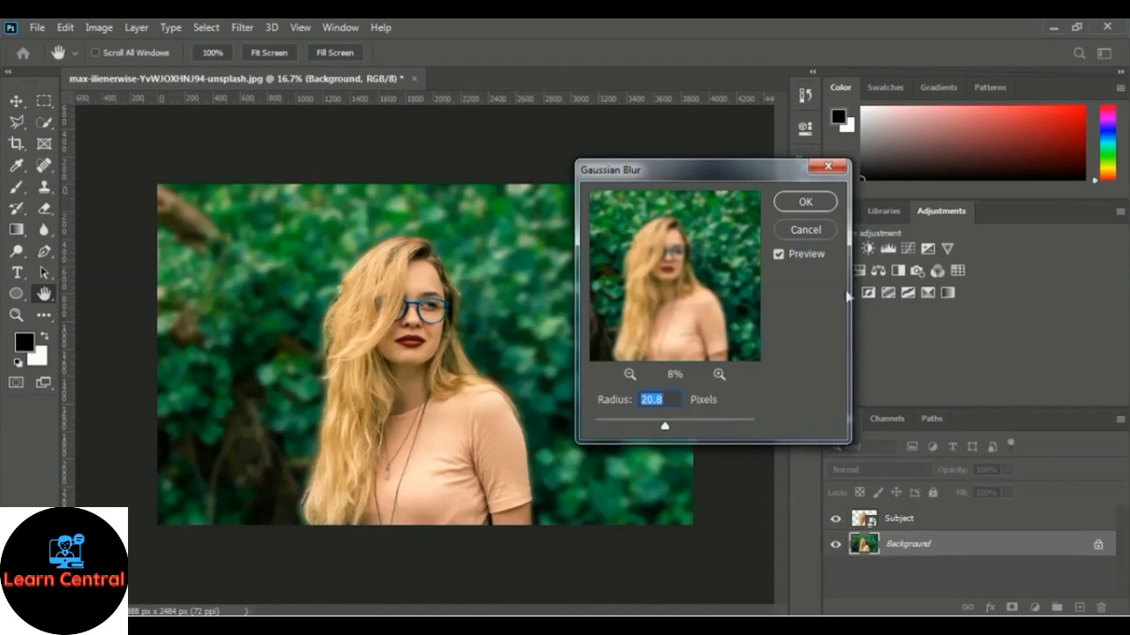
left_click(823, 203)
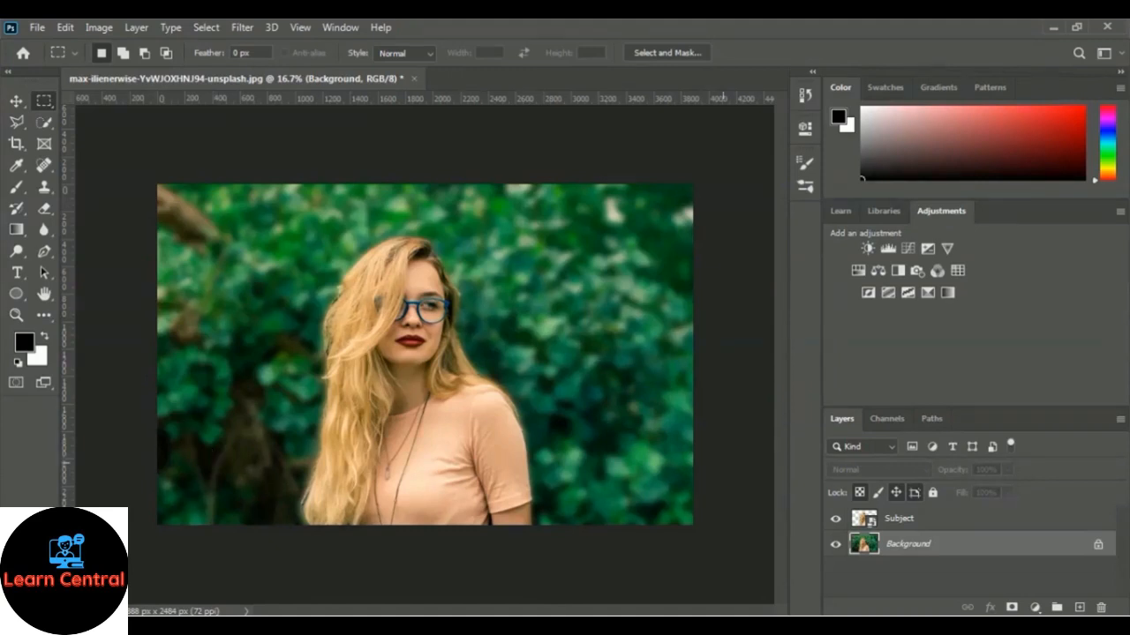
Step: Close the portrait without saving and open the UGIBCkWPPQU-unsplash photo of yellow taxis in a city street
left_click(415, 79)
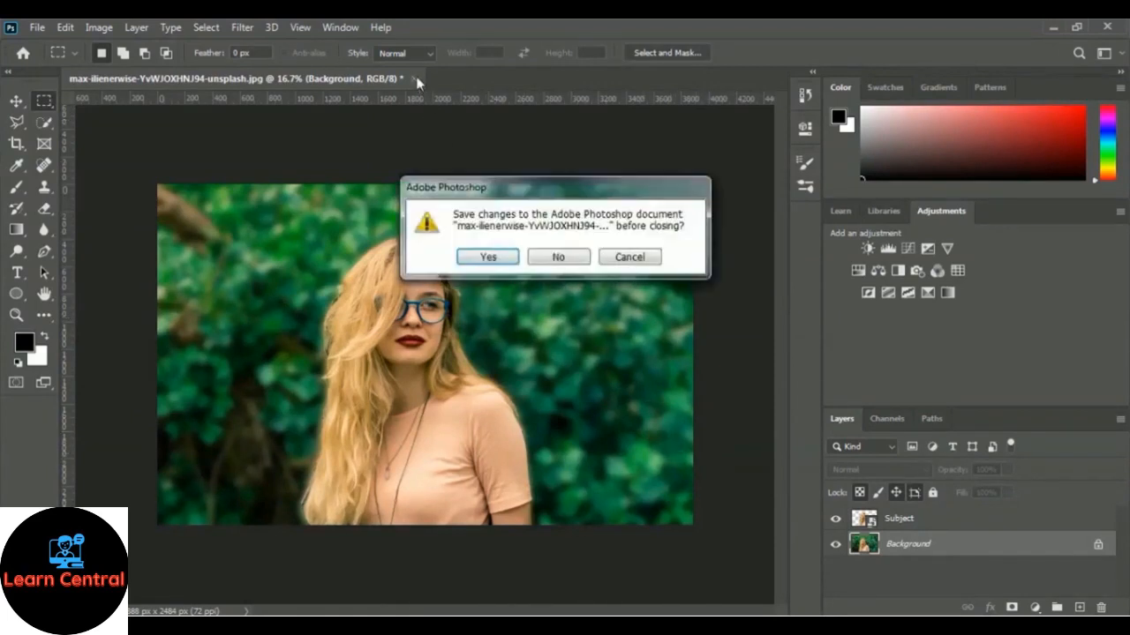
left_click(558, 260)
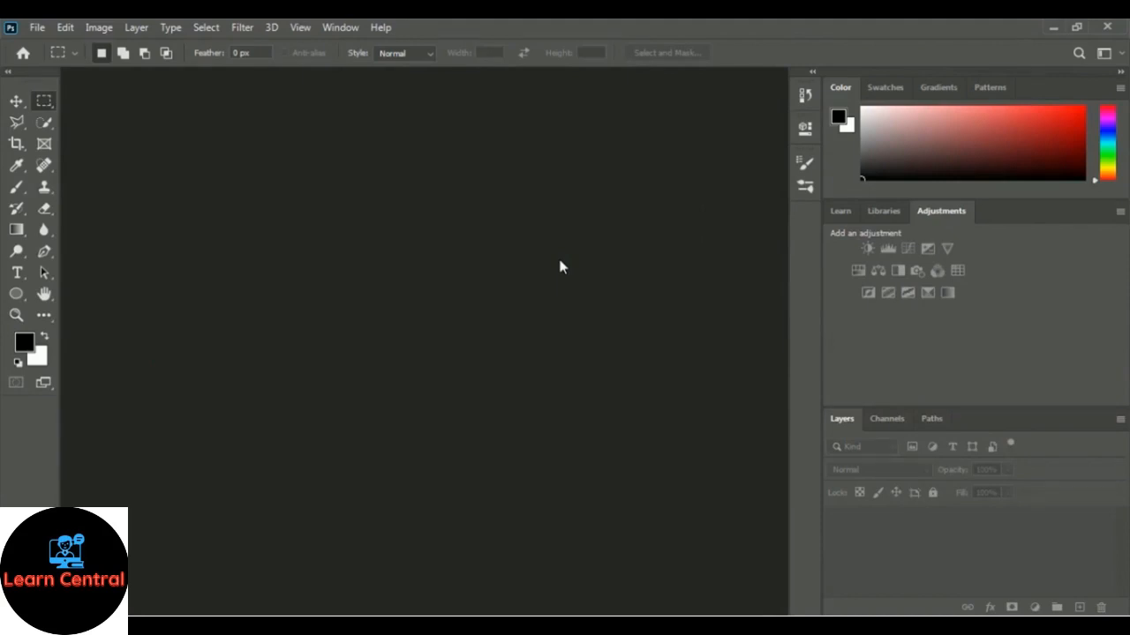
left_click(37, 29)
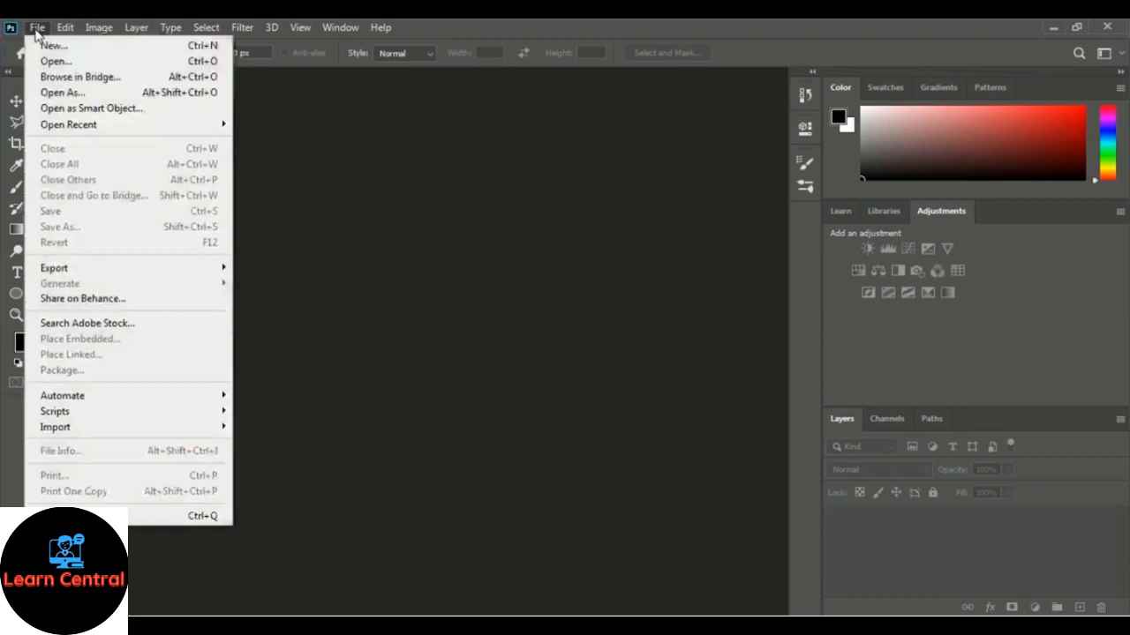
left_click(168, 61)
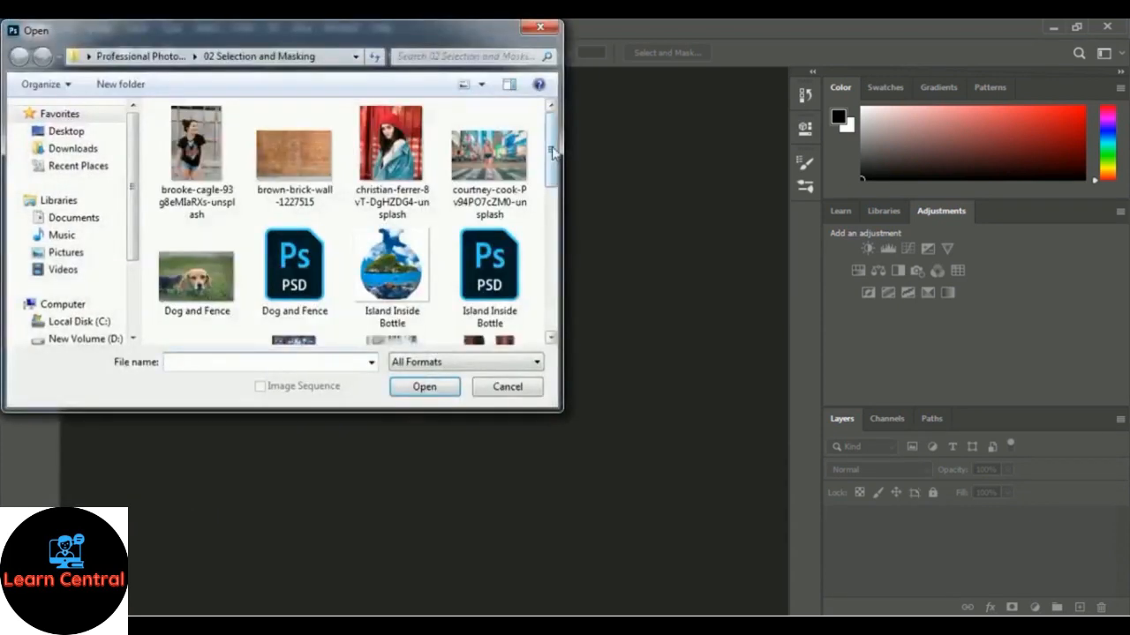
left_click_drag(552, 150, 550, 215)
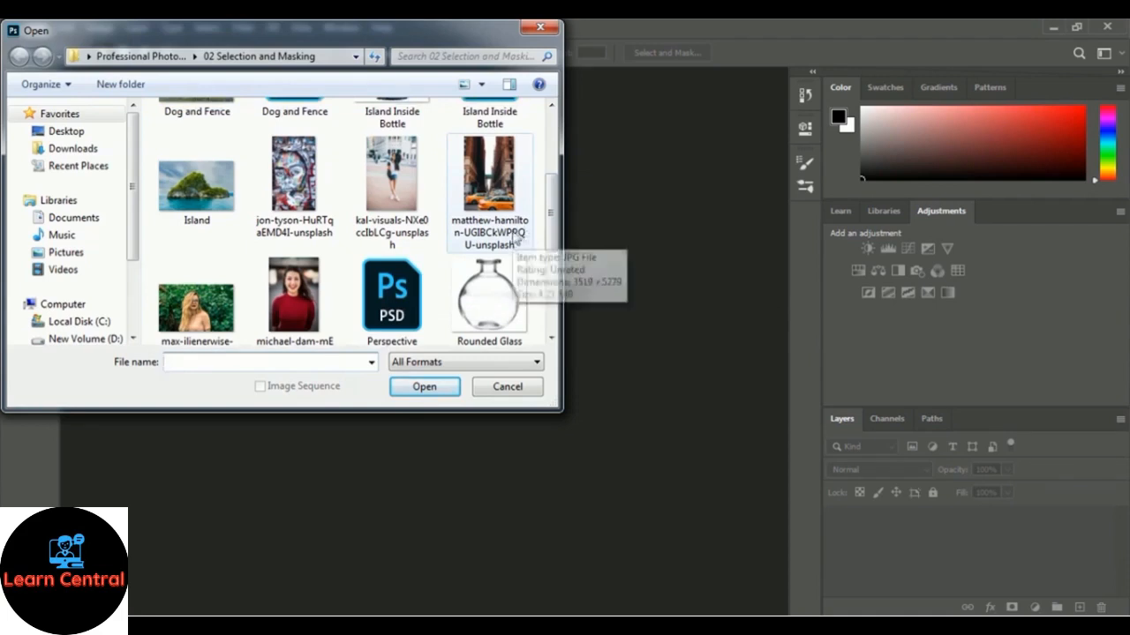
left_click(484, 202)
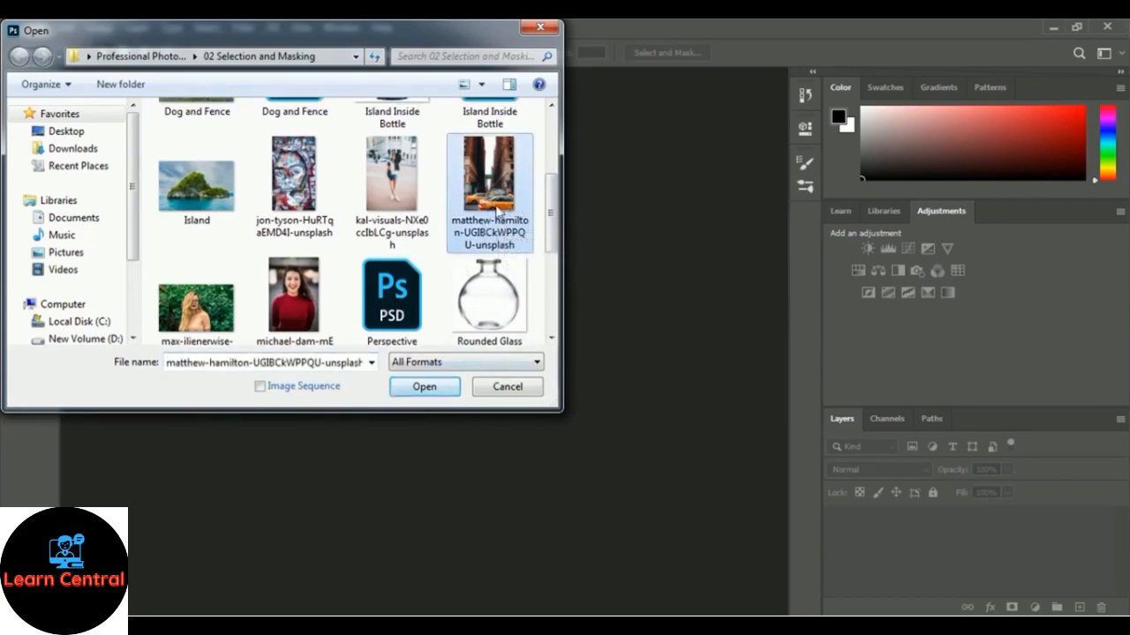
left_click(404, 394)
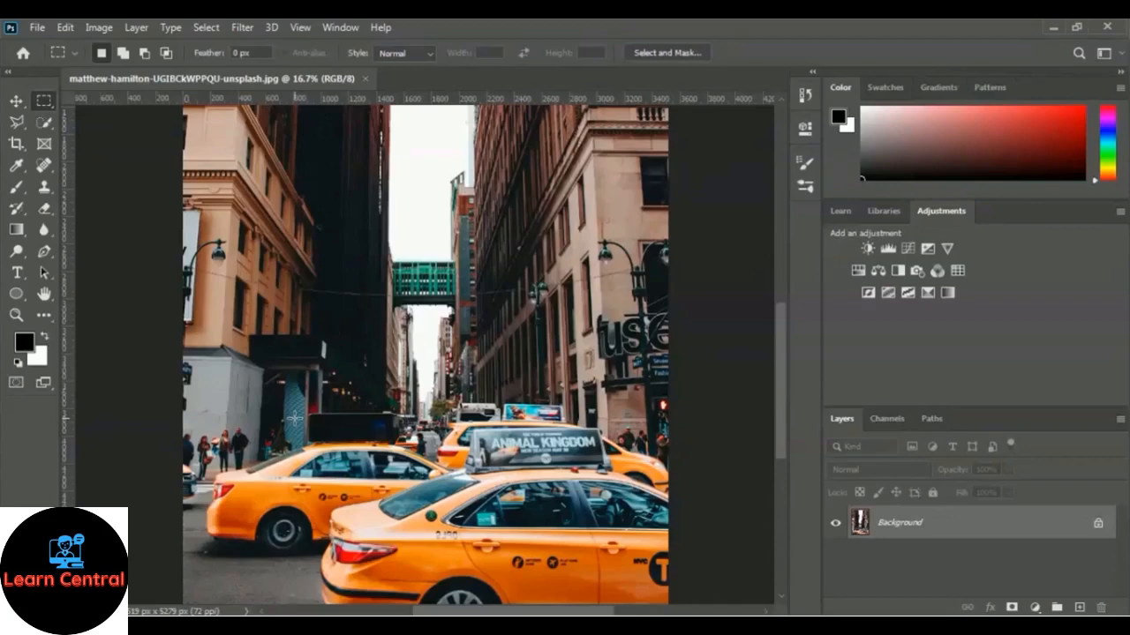
Step: Try to select the main subject of the taxi photo automatically with Select Subject
left_click(211, 31)
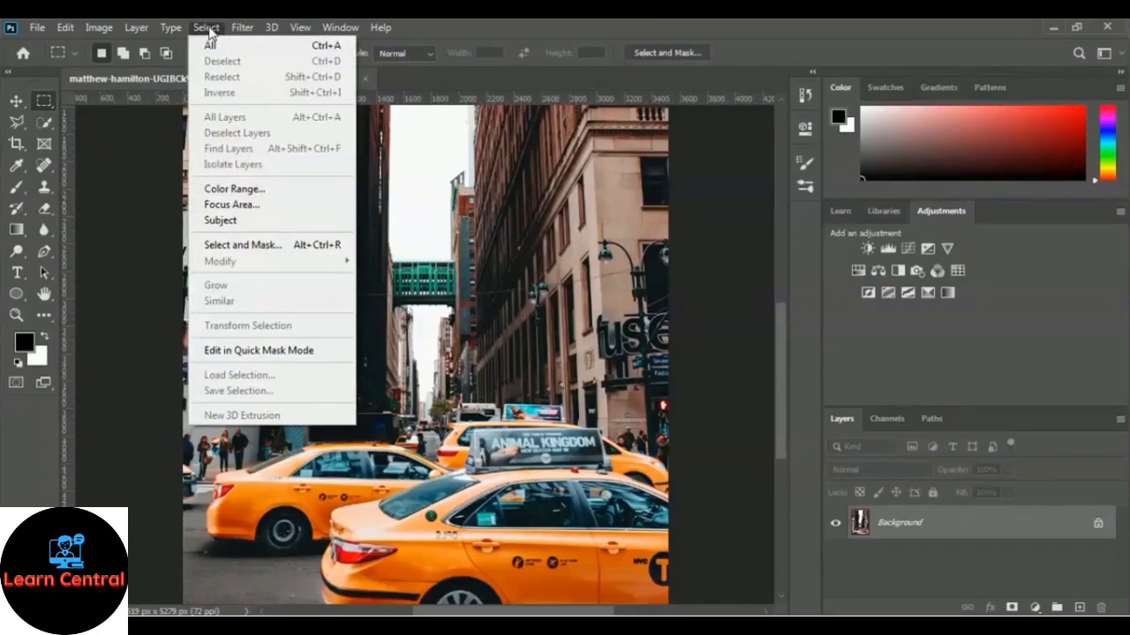
left_click(297, 224)
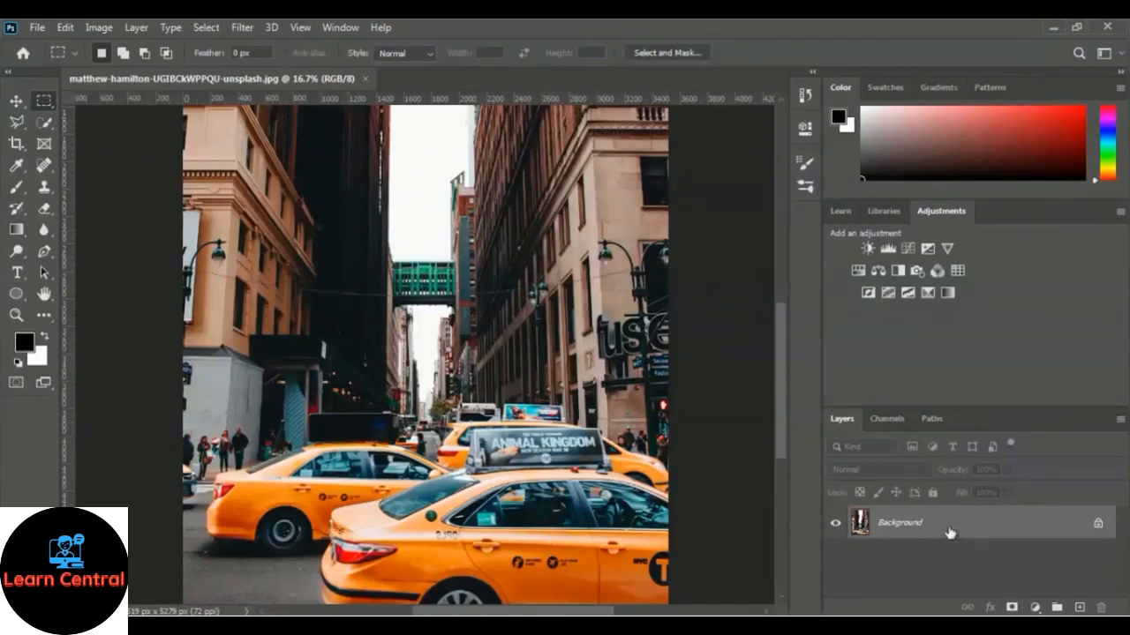
Step: Duplicate the Background layer of the taxi photo under the name Yellow Taxi
right_click(924, 525)
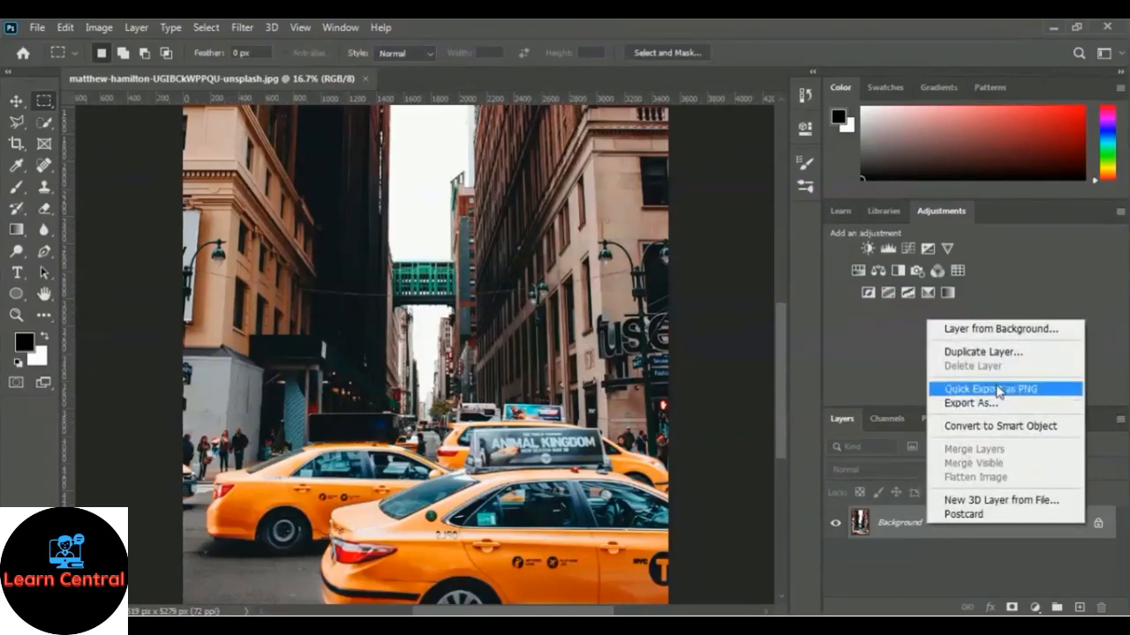
left_click(1021, 358)
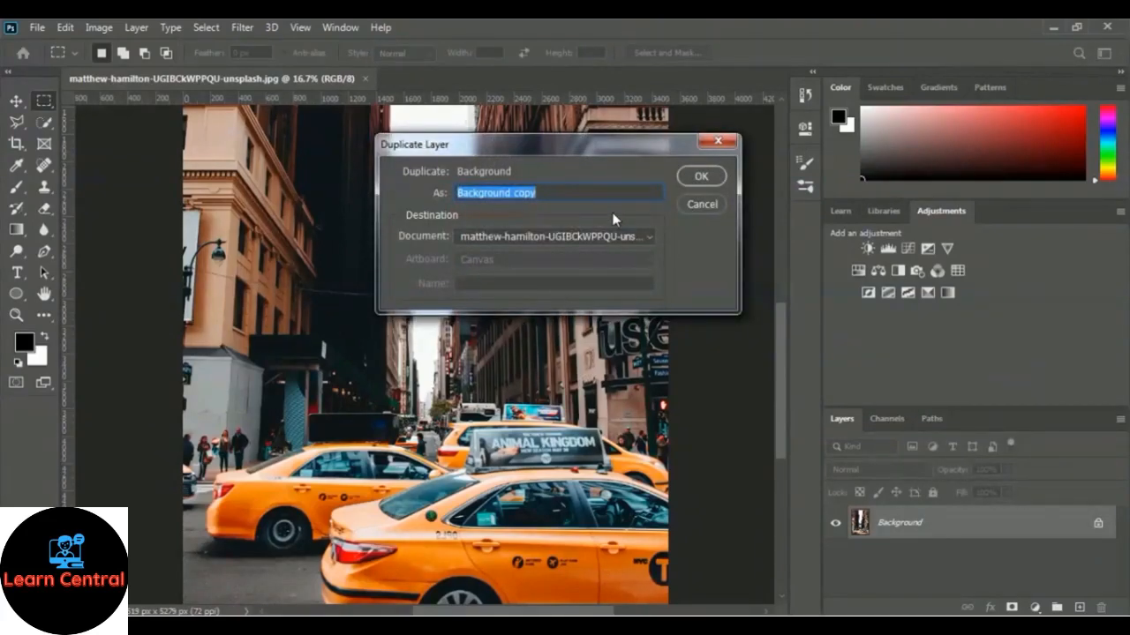
type("Yel")
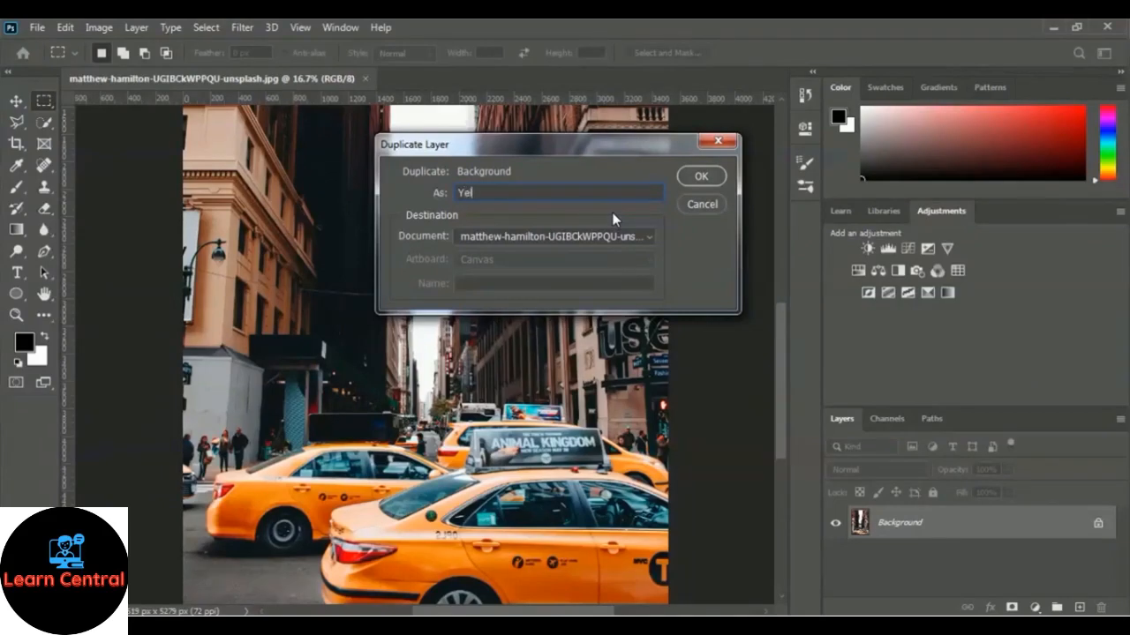
type("low Taxi")
left_click(700, 177)
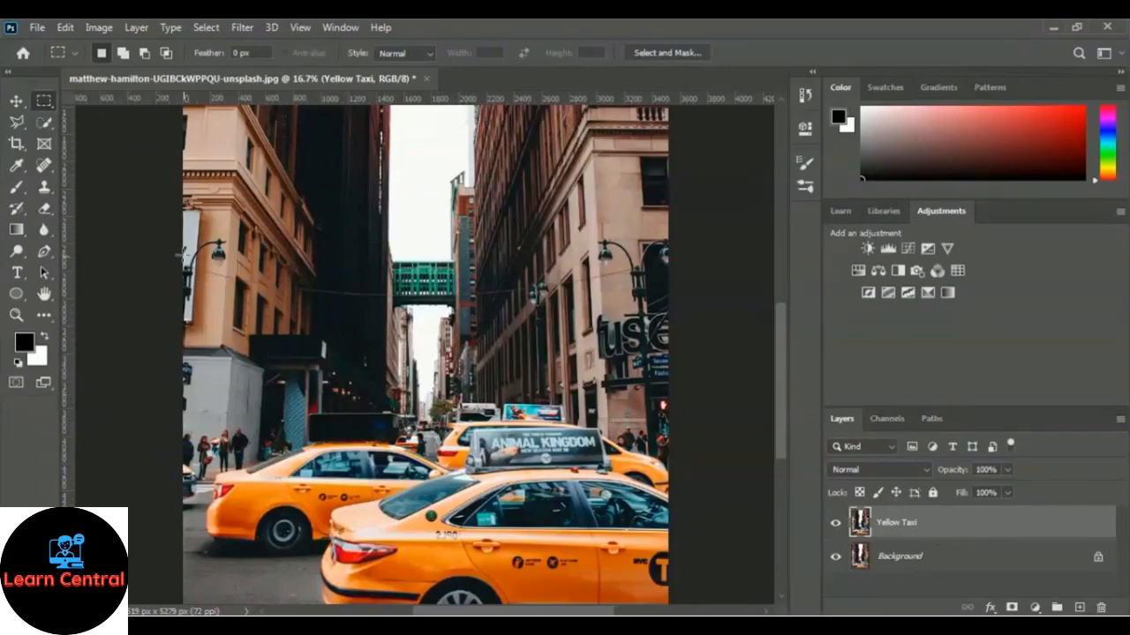
Step: Activate the Quick Selection tool and set its brush size to 142 px
left_click(45, 124)
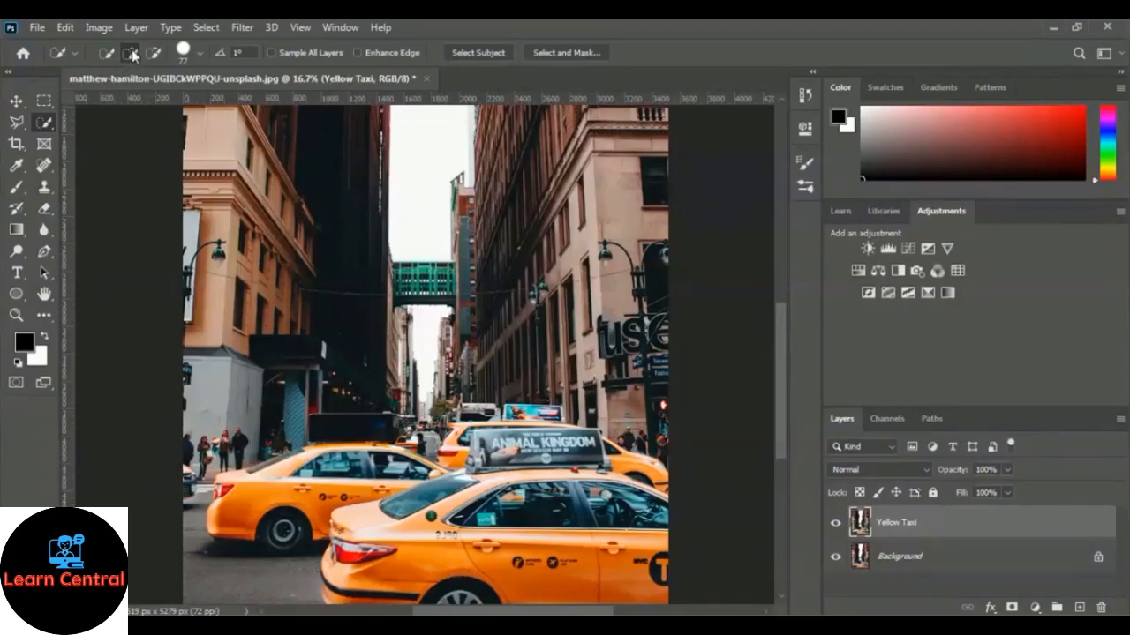
left_click(199, 52)
left_click(192, 98)
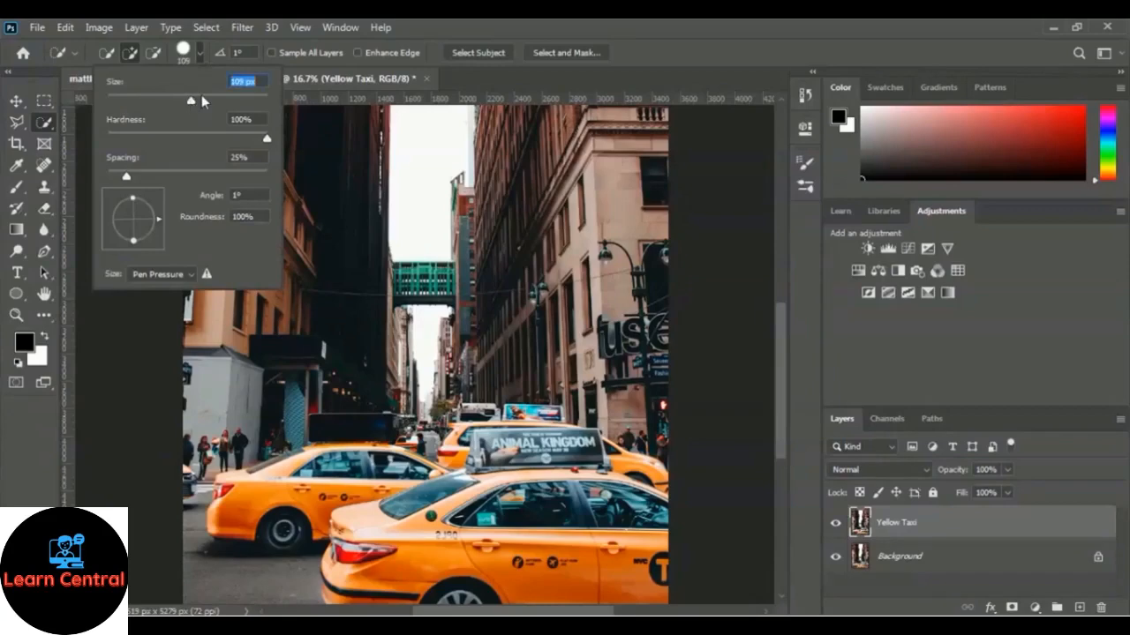
left_click(204, 95)
left_click(563, 74)
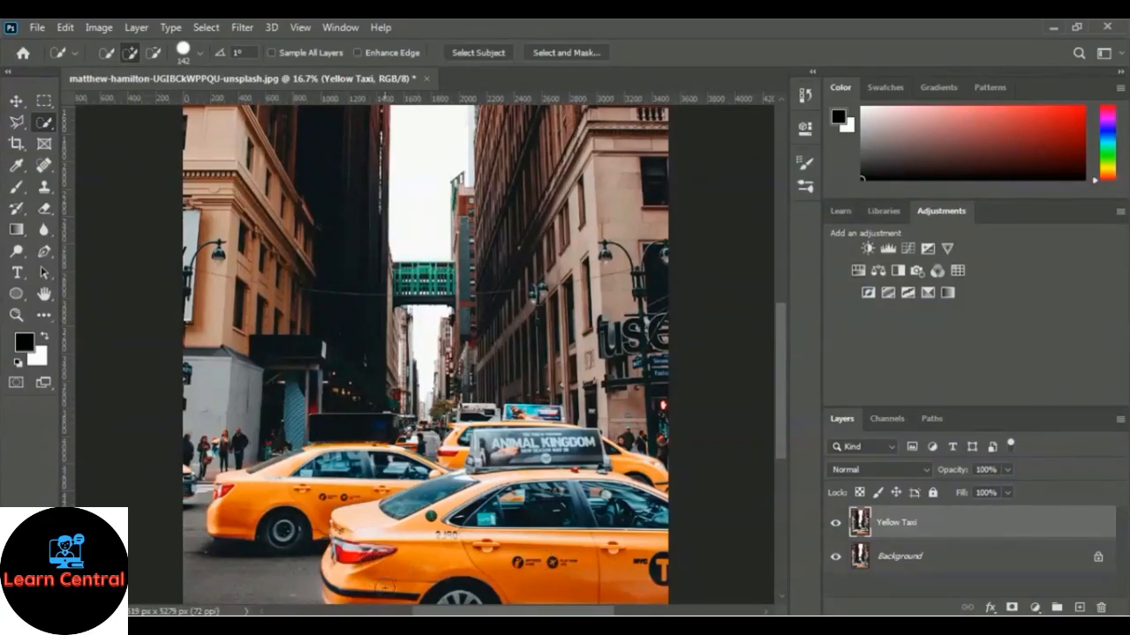
Step: Select the entire front taxi including its Animal Kingdom roof sign, reducing the brush to 15 px for the finer areas
left_click(378, 575)
mouse_move(353, 601)
left_mouse_down()
mouse_move(370, 522)
mouse_move(420, 510)
left_mouse_up()
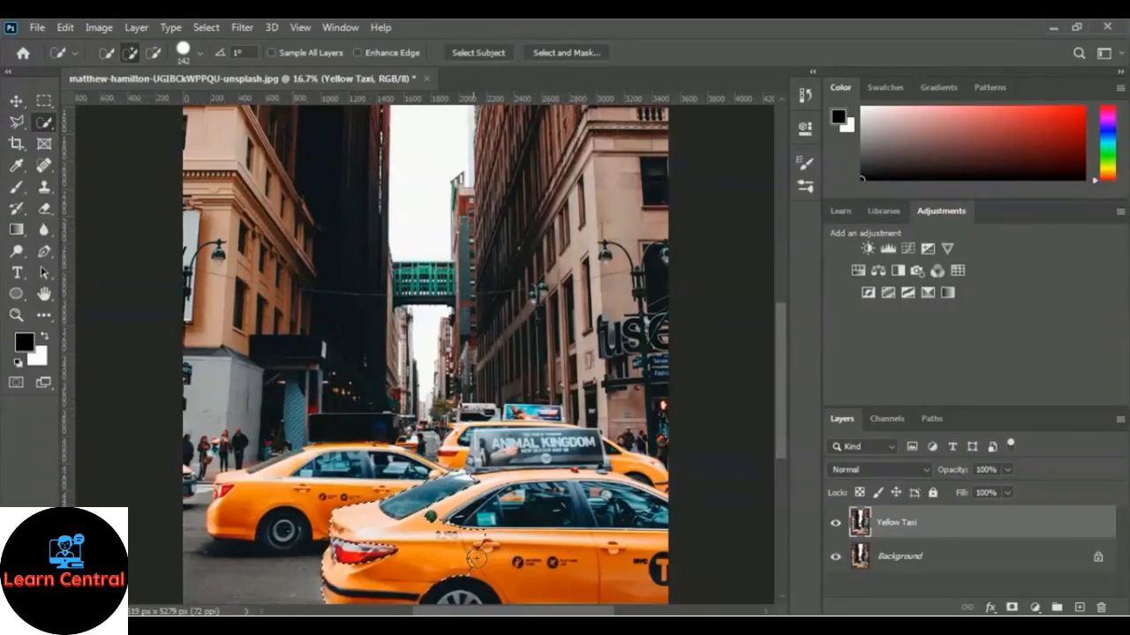
left_click_drag(512, 560, 526, 563)
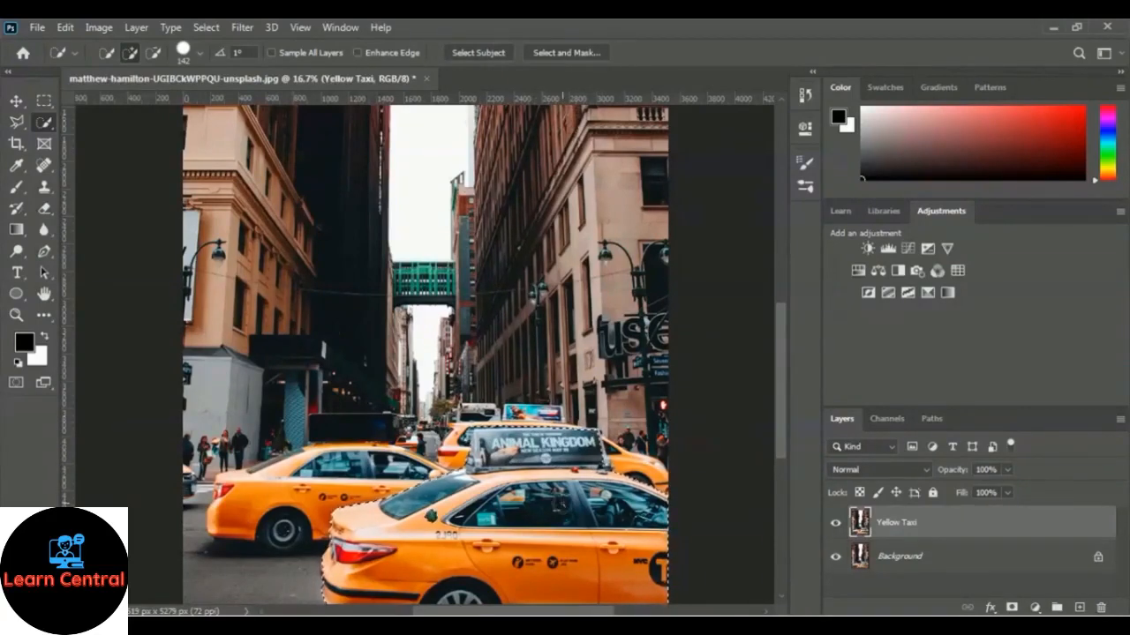
left_click_drag(541, 461, 540, 456)
key("[")
key("[")
key("[")
key("[")
key("[")
key("[")
key("[")
key("[")
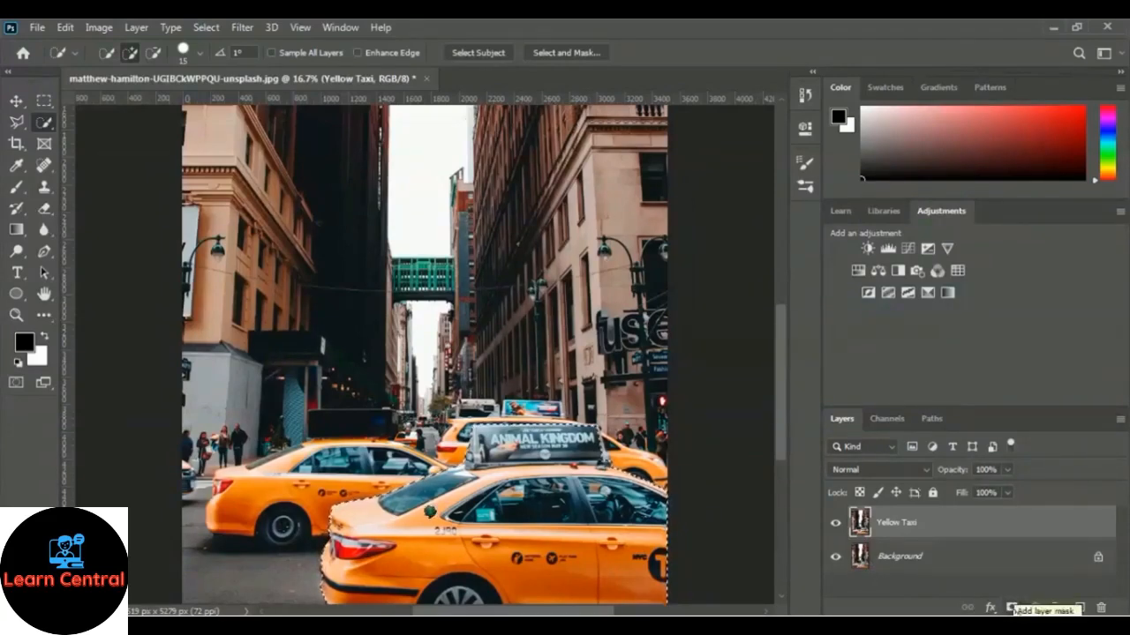
Step: Mask the Yellow Taxi layer to the selected taxi and convert it into a smart object for smart filters
left_click(1013, 608)
key("ctrl+i")
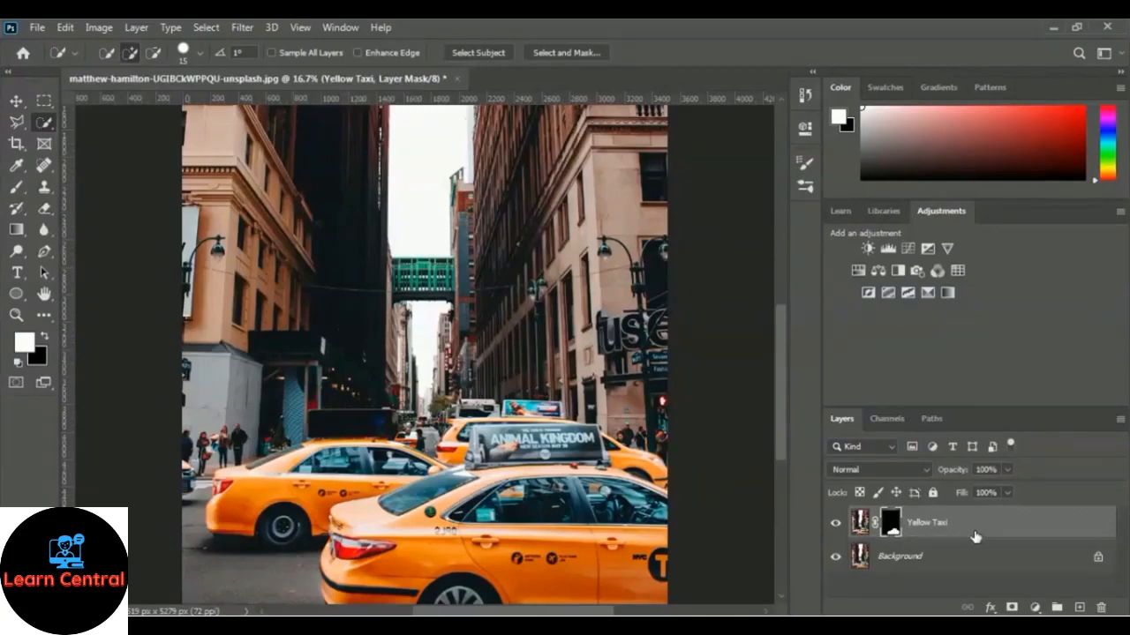
left_click(245, 28)
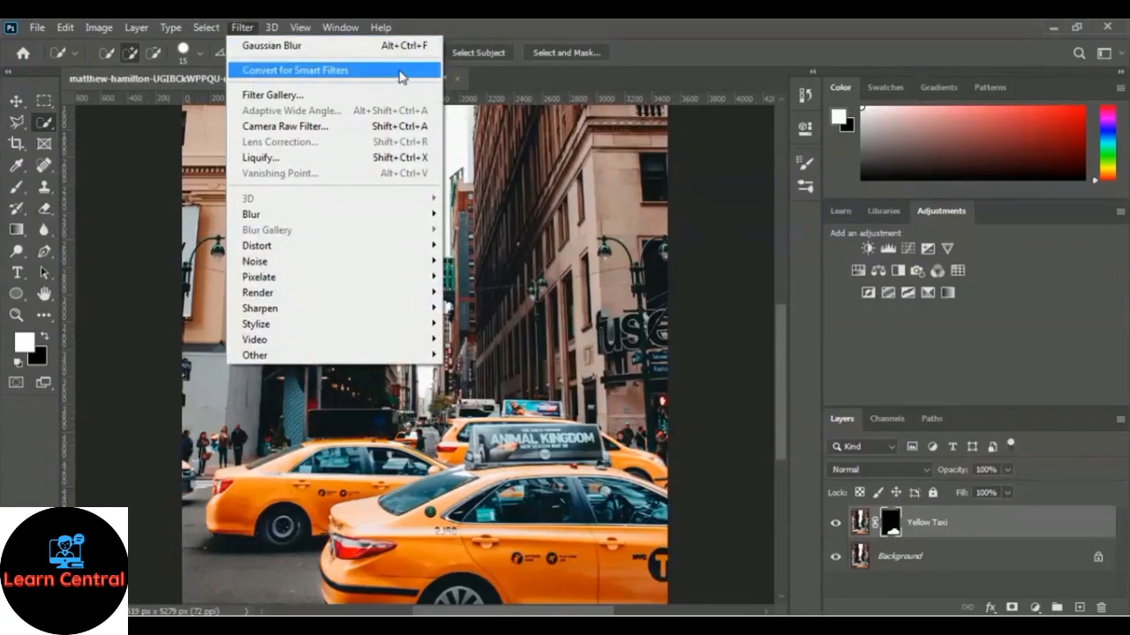
left_click(401, 76)
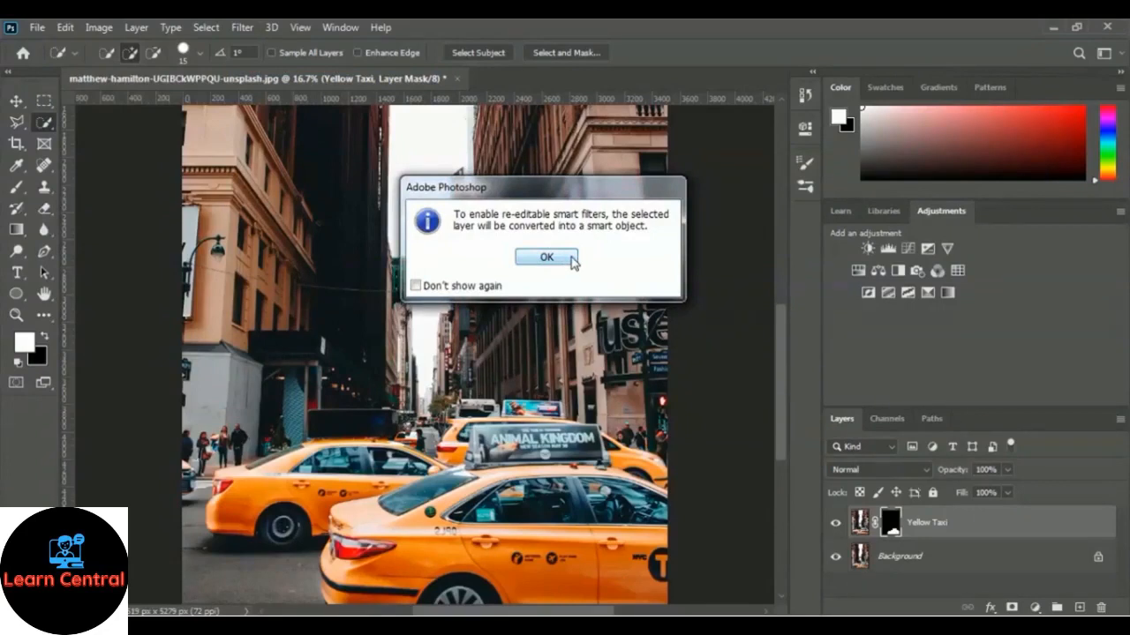
left_click(570, 258)
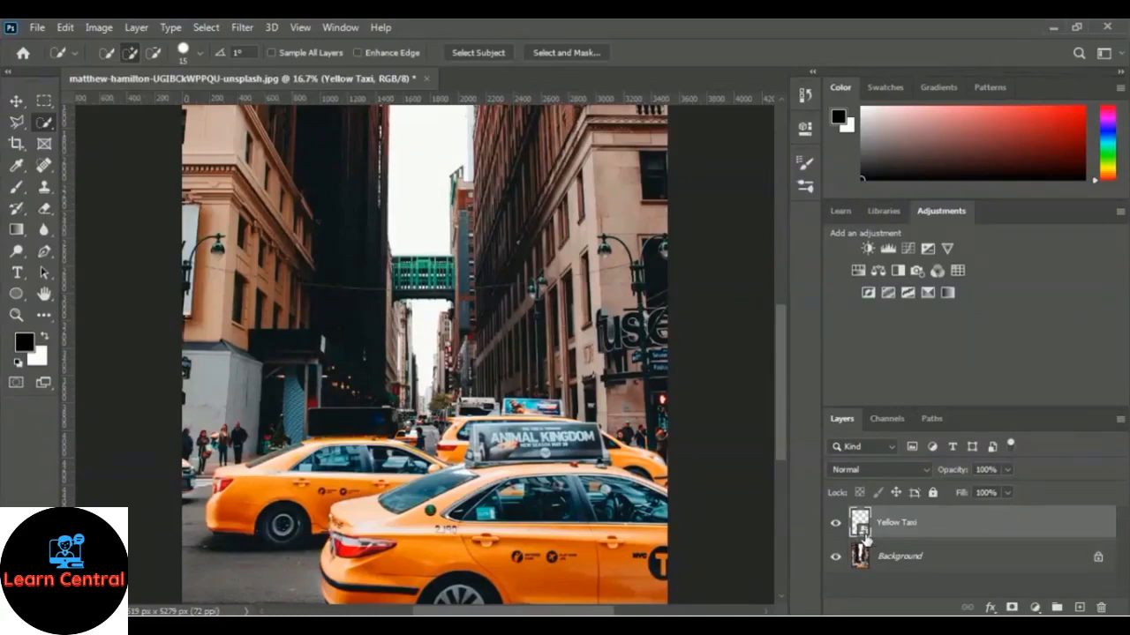
Step: Apply a Gaussian Blur with a radius of 45.6 pixels to the Background layer of the taxi photo
left_click(915, 562)
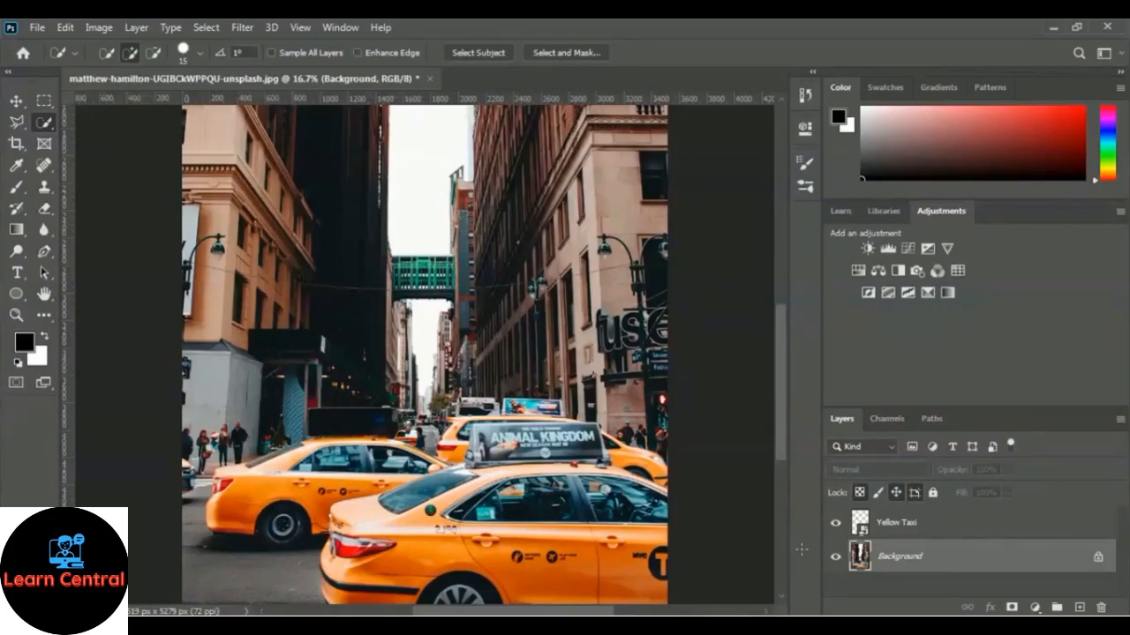
left_click(242, 28)
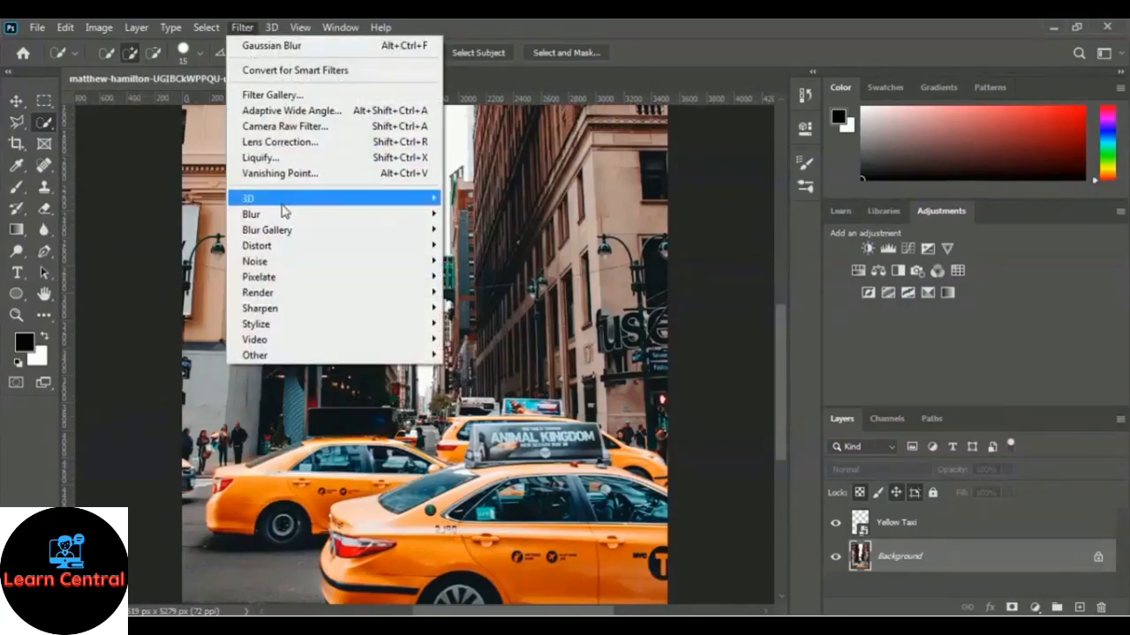
mouse_move(288, 217)
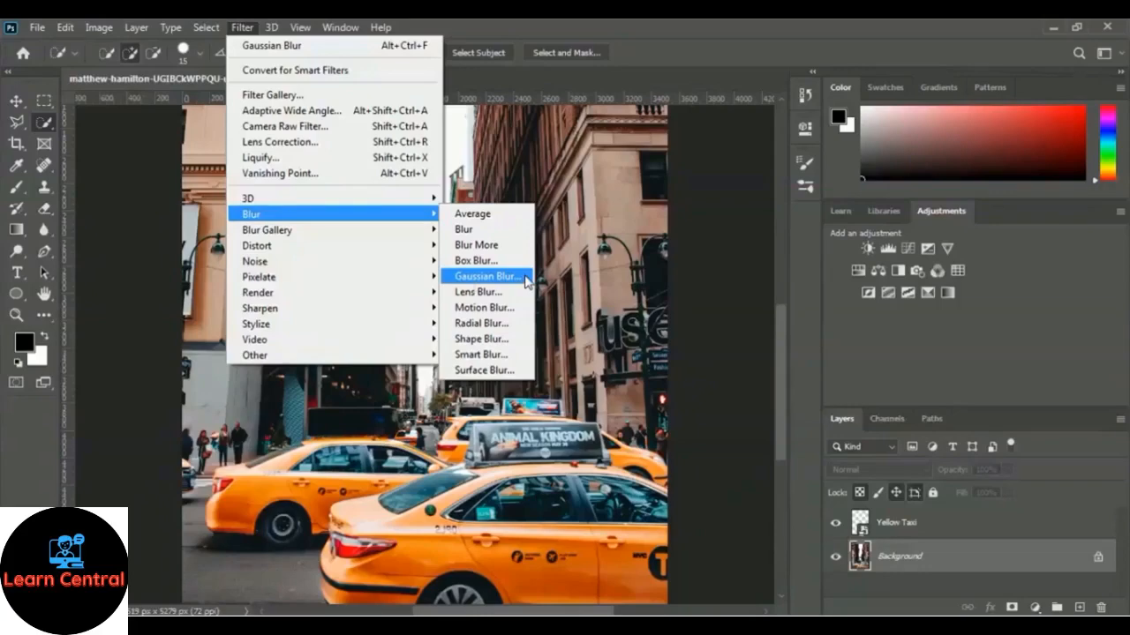
left_click(485, 276)
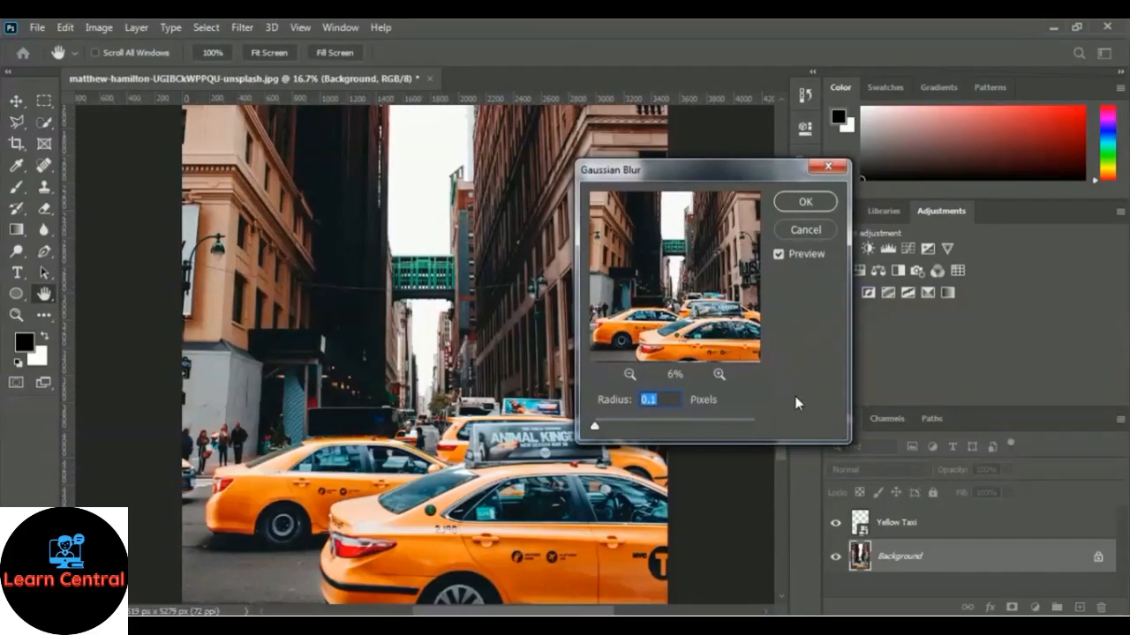
left_click(624, 421)
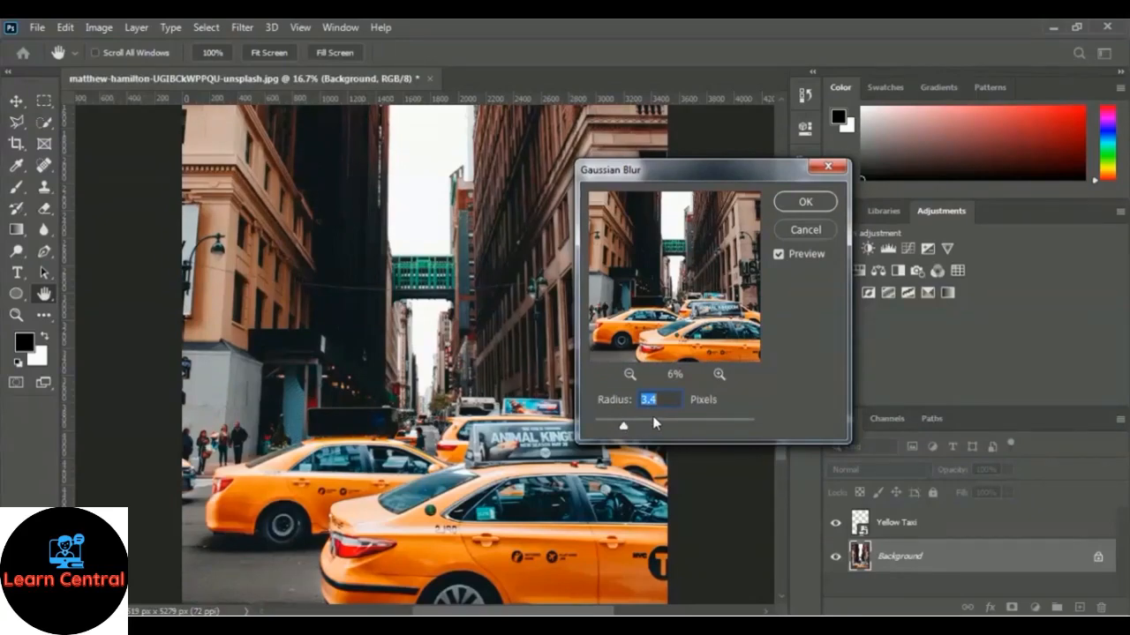
left_click(653, 423)
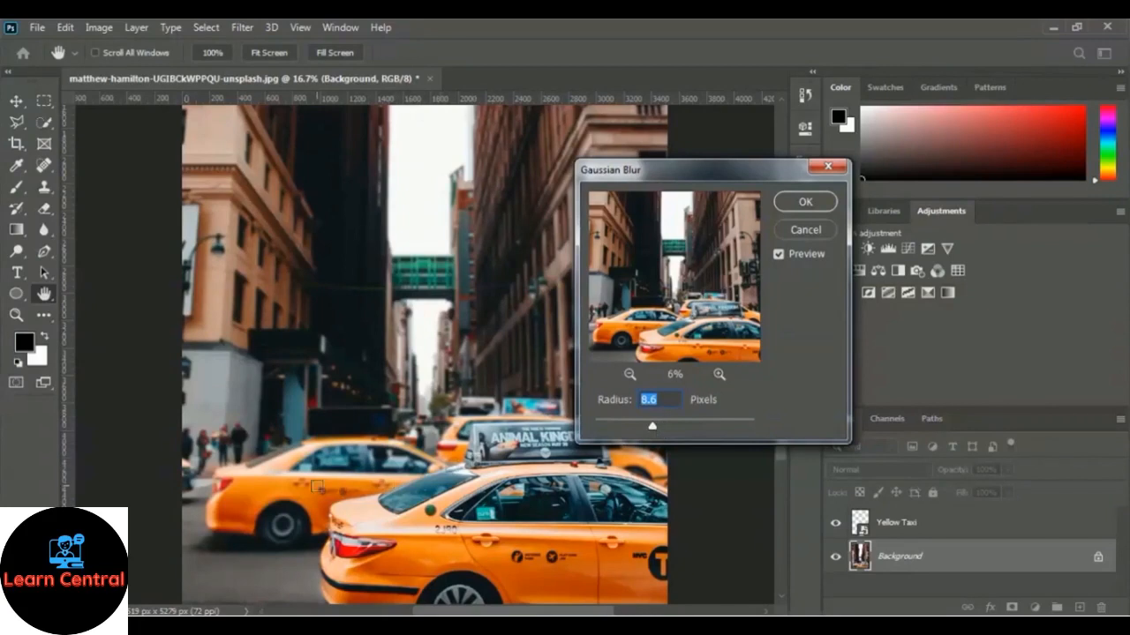
left_click(671, 423)
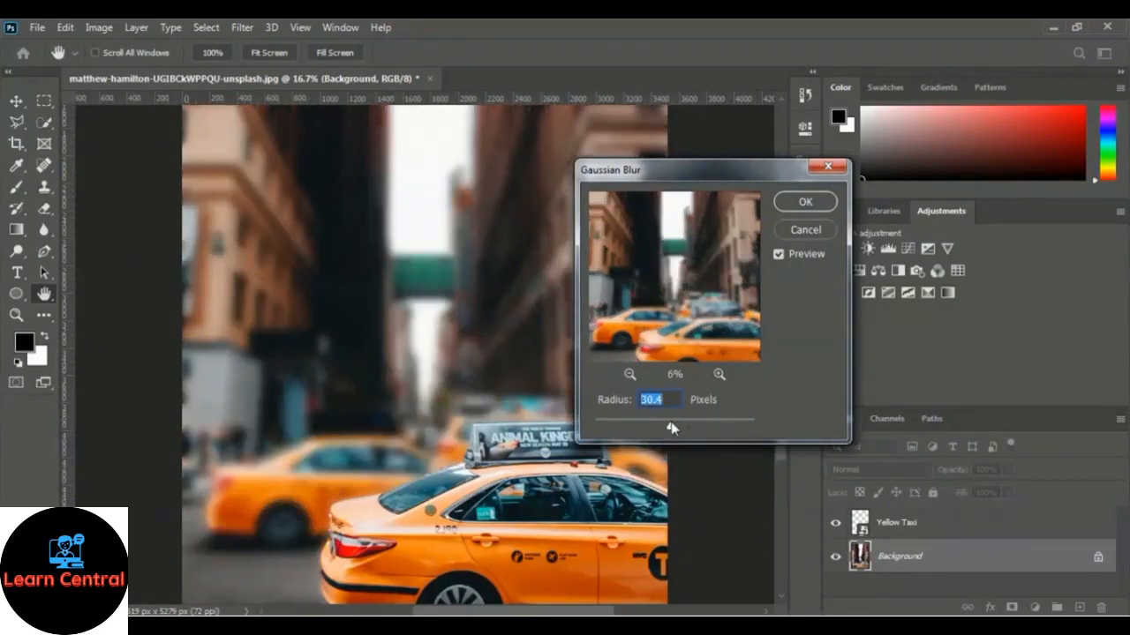
left_click_drag(682, 171, 880, 169)
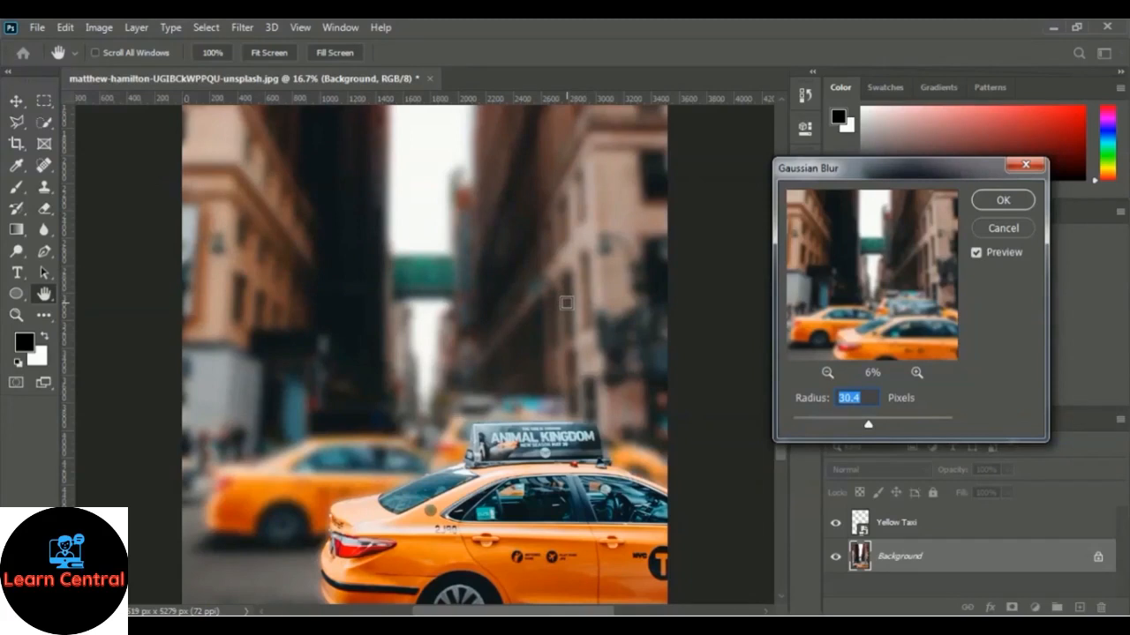
left_click(893, 422)
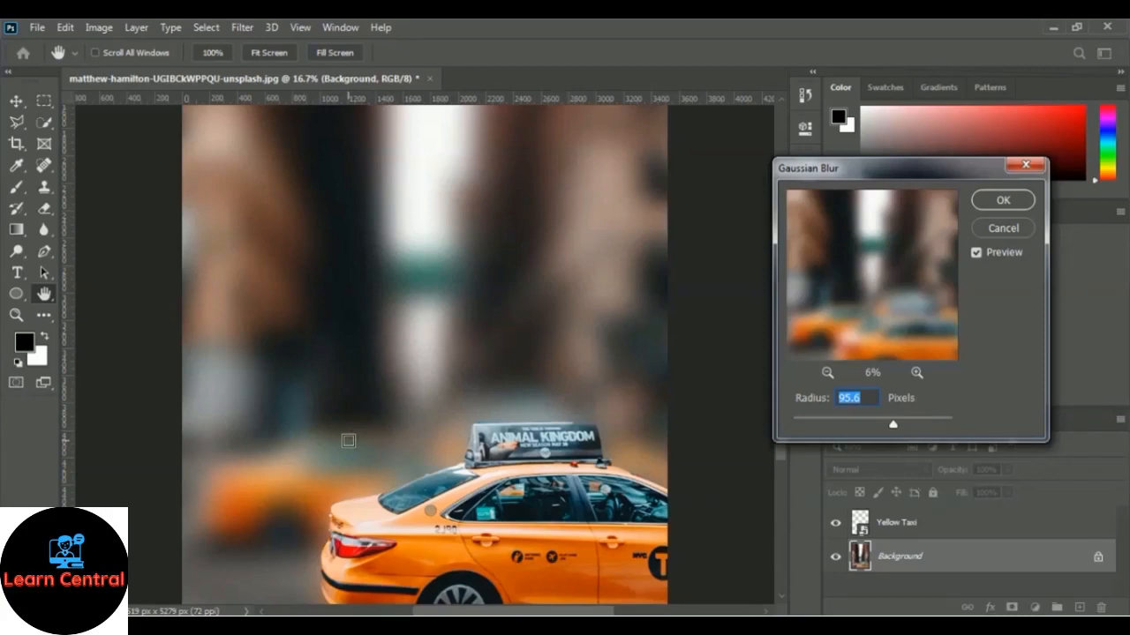
left_click(860, 420)
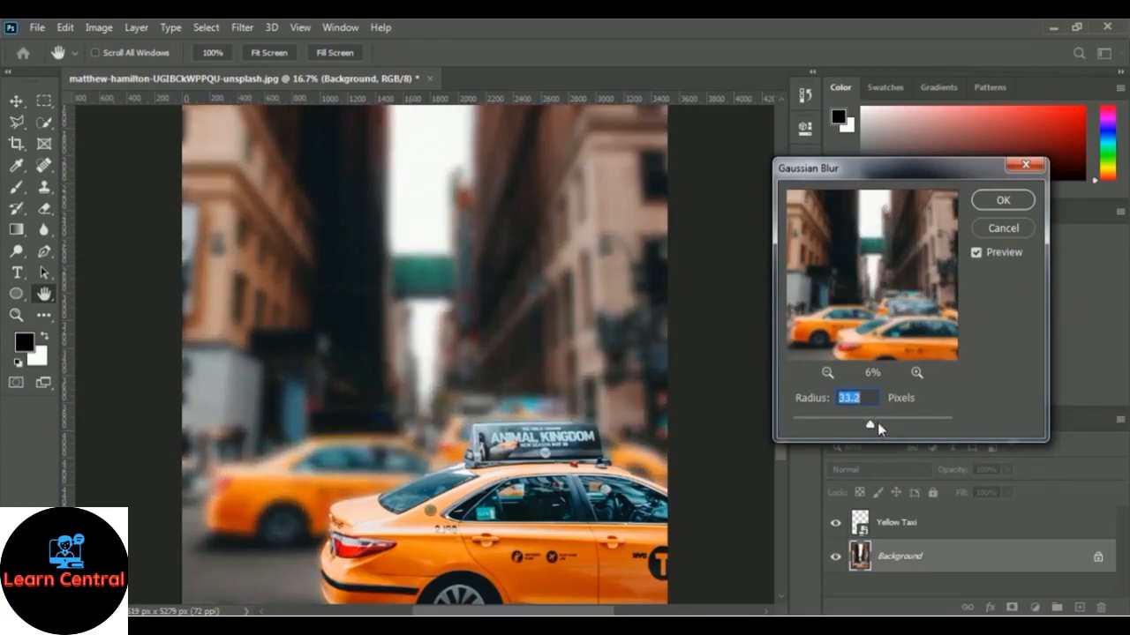
left_click(877, 423)
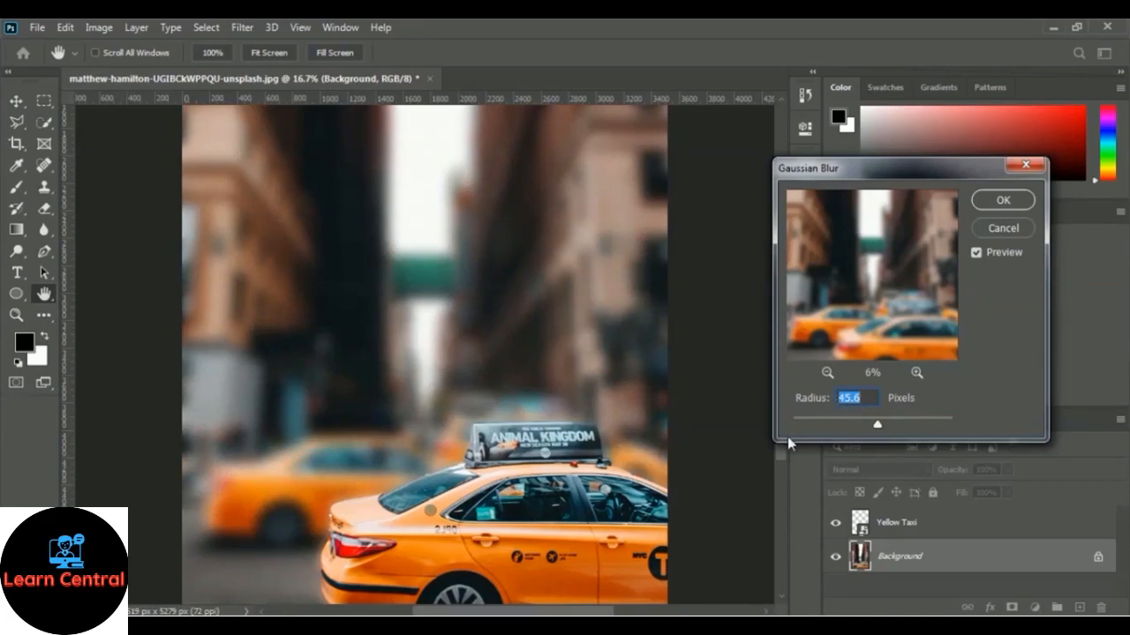
left_click(1001, 201)
key("w")
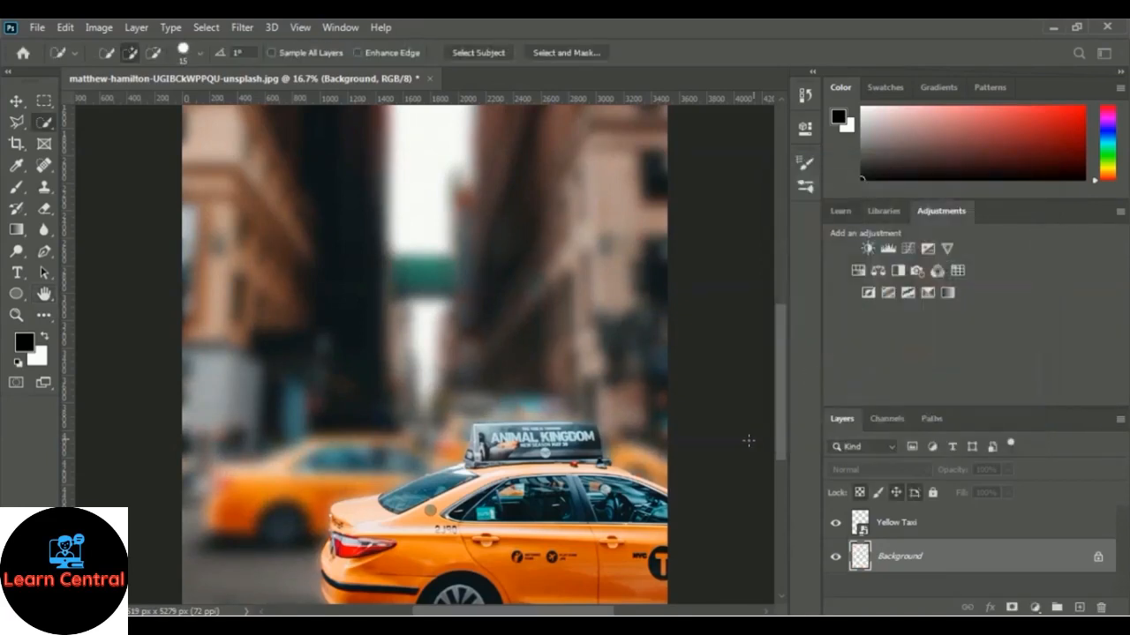